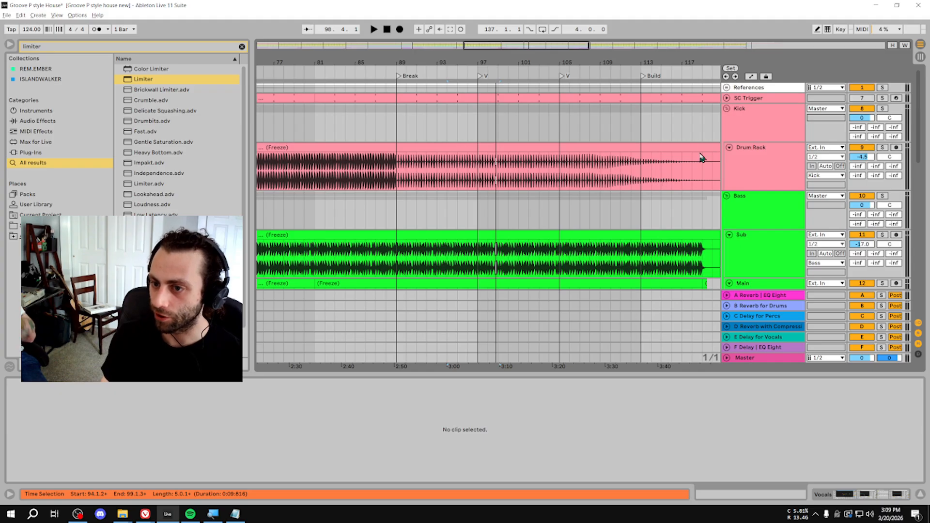
Step: Fold all tracks in the arrangement and move the 45 Audio track into the References group
click(740, 133)
alt+click(727, 110)
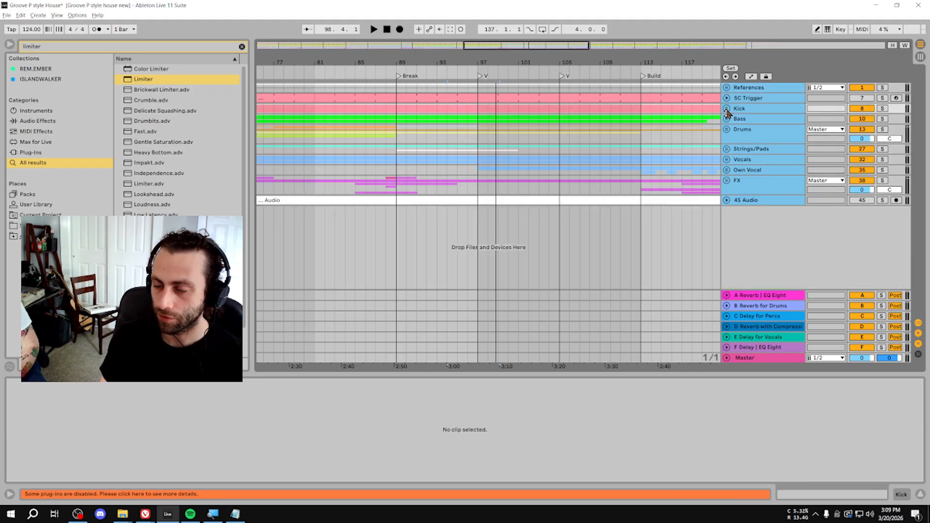
click(761, 199)
drag(753, 201, 741, 177)
Step: Unfold the moved audio track in the References group and enlarge its height
scroll(701, 121, down, 5)
scroll(740, 159, up, 2)
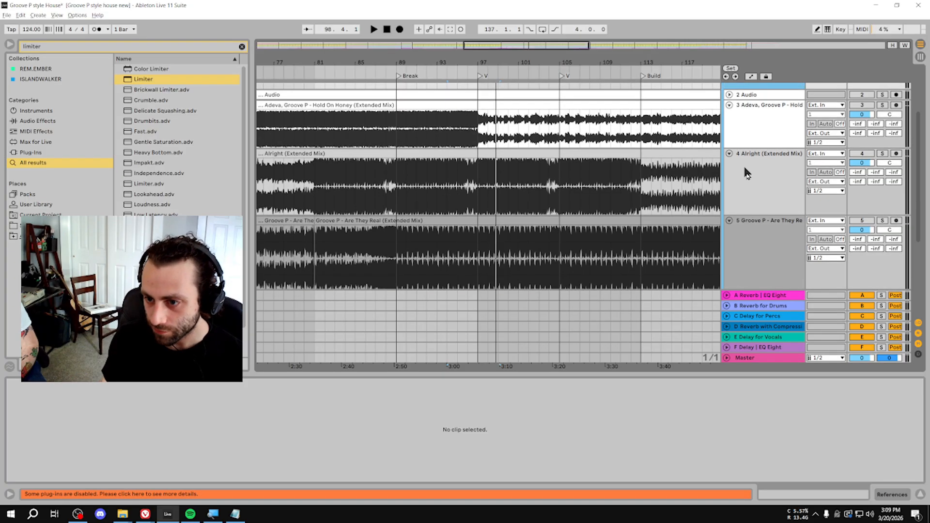
click(789, 268)
scroll(781, 172, up, 2)
drag(737, 176, 734, 269)
Step: Extend the start of the audio clip that begins at bar 57 back to bar 1
click(384, 171)
drag(367, 59, 571, 21)
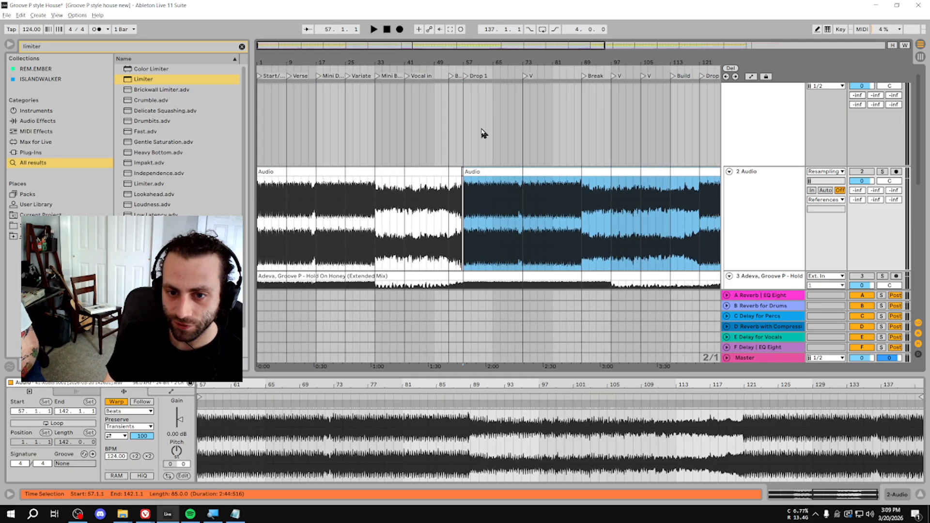
drag(462, 174, 257, 180)
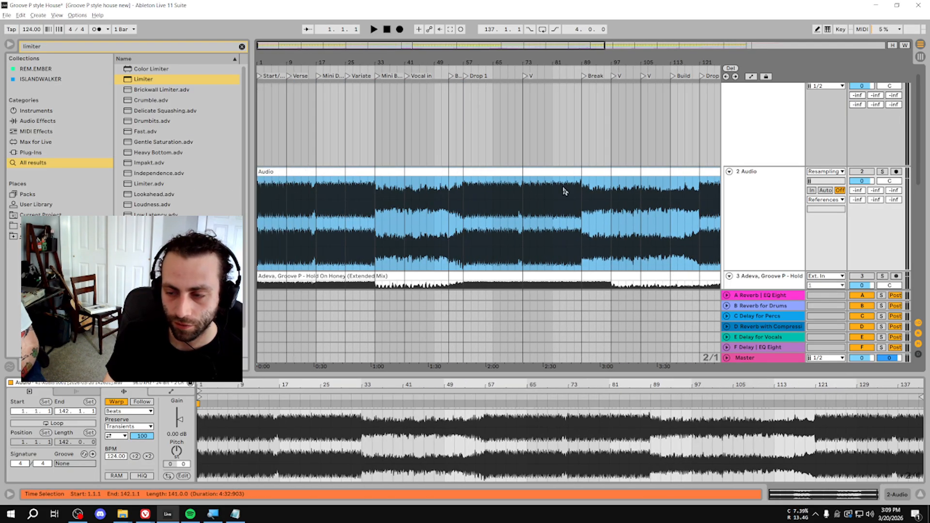
Step: Play the 2 Audio track and the Hold On Honey reference alternately in solo to compare their loudness
click(882, 171)
key(space)
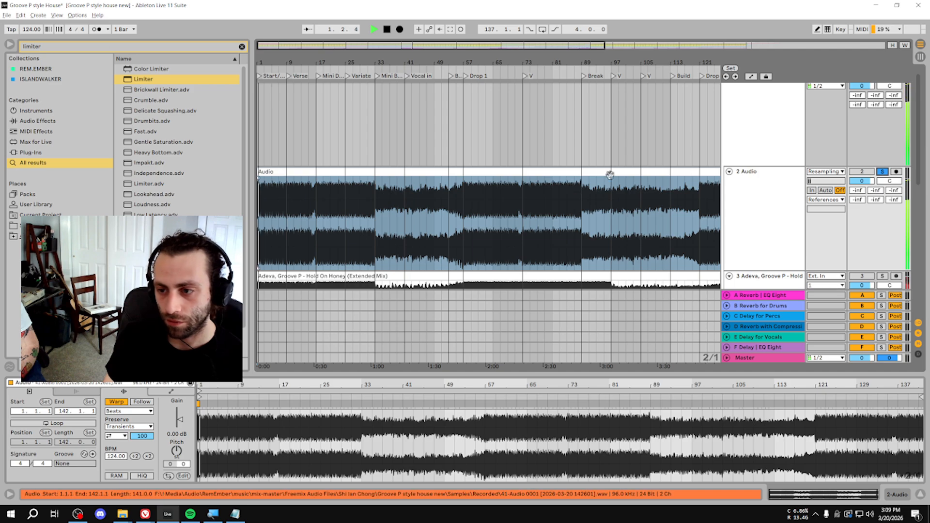
scroll(603, 165, down, 2)
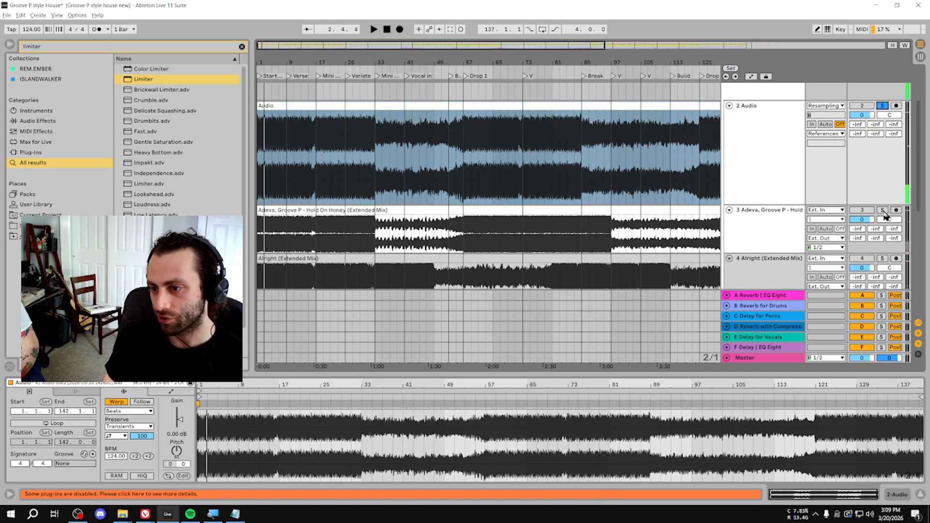
click(674, 201)
key(space)
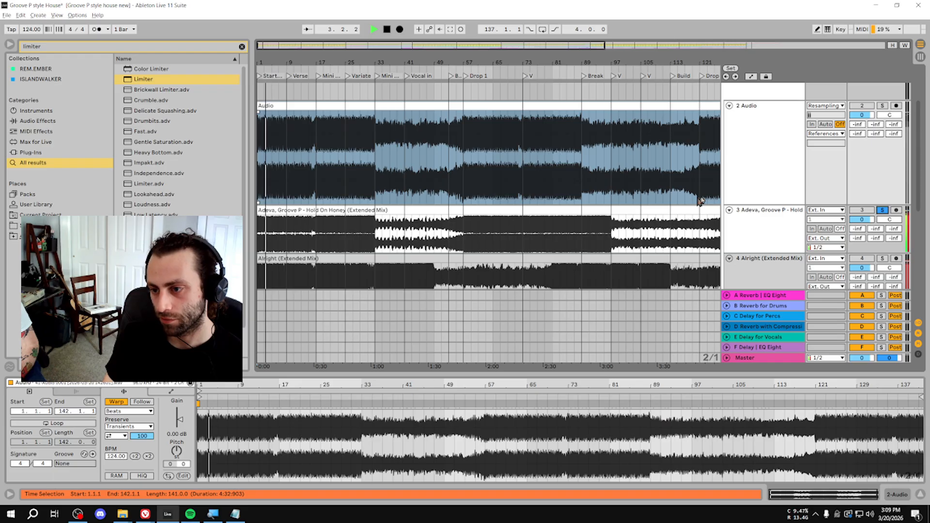
click(881, 106)
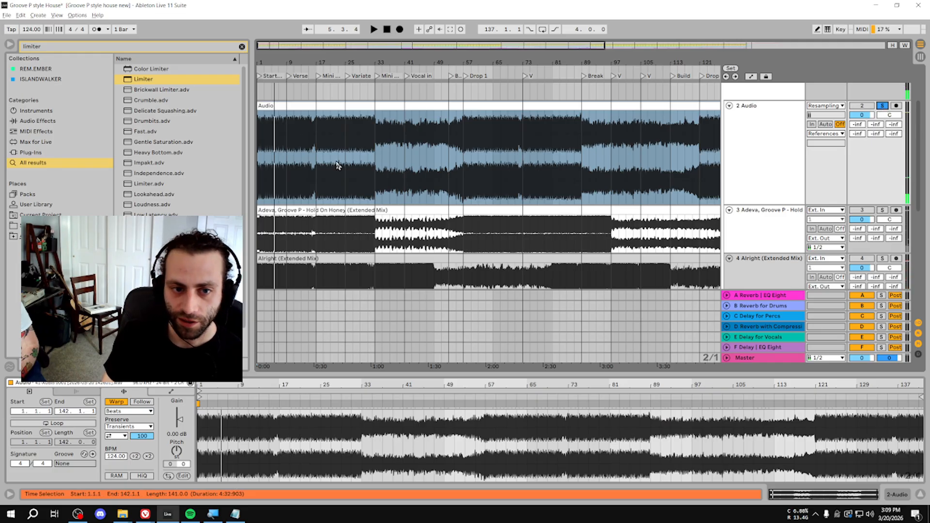
Step: Place the insert marker at 5.3.1 and play the Hold On Honey reference in solo from there
drag(269, 62, 301, 115)
click(322, 147)
click(322, 148)
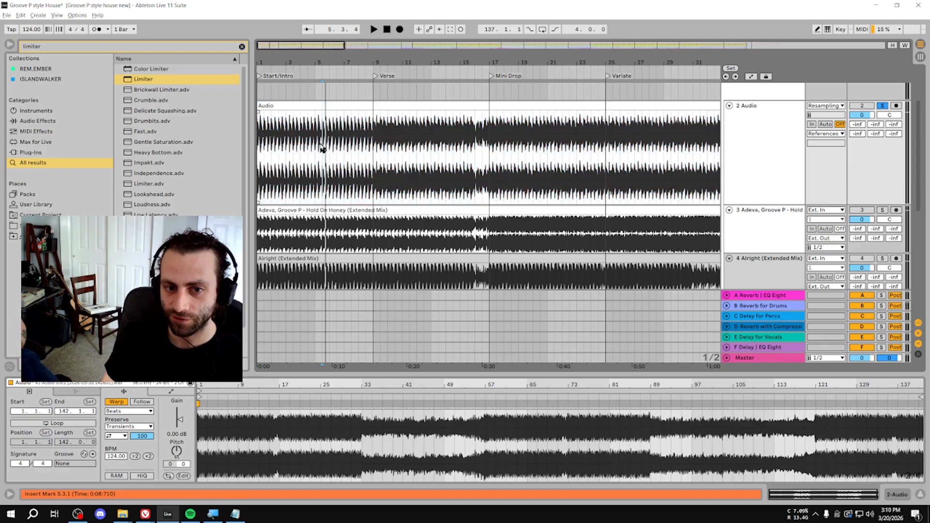
click(757, 143)
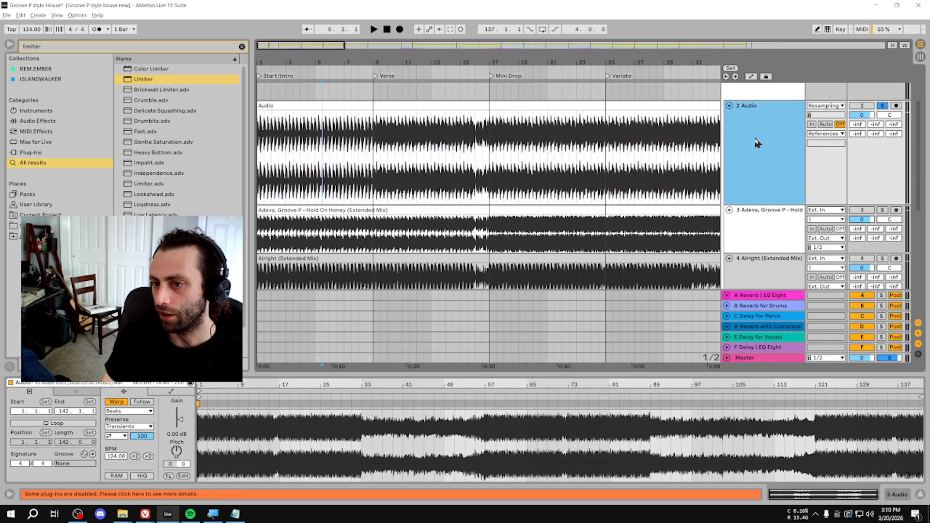
click(740, 231)
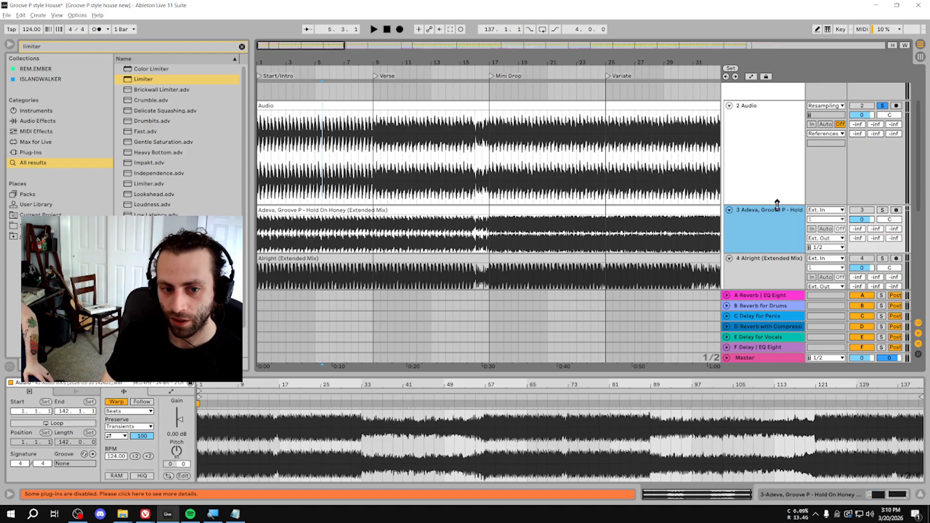
click(883, 211)
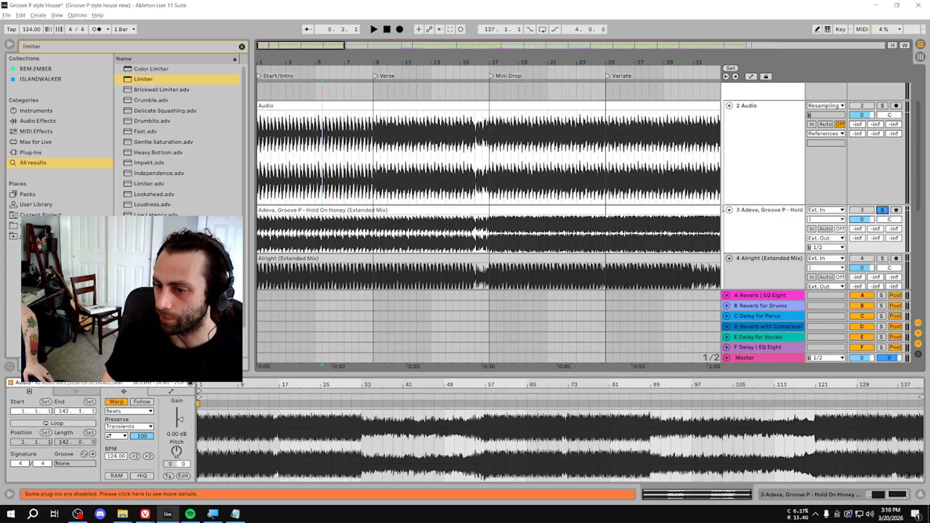
key(space)
scroll(848, 184, down, 2)
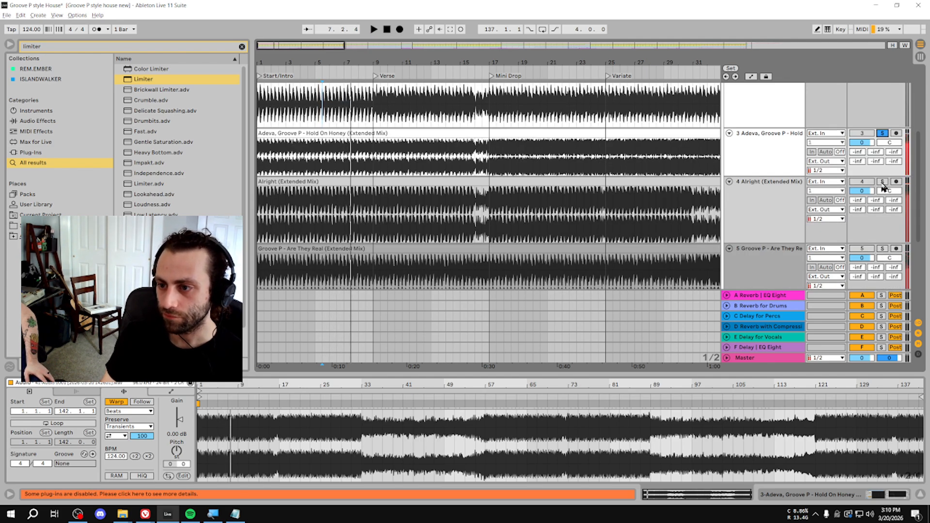
Step: Play the Alright and Are They Real references in solo one after the other
key(space)
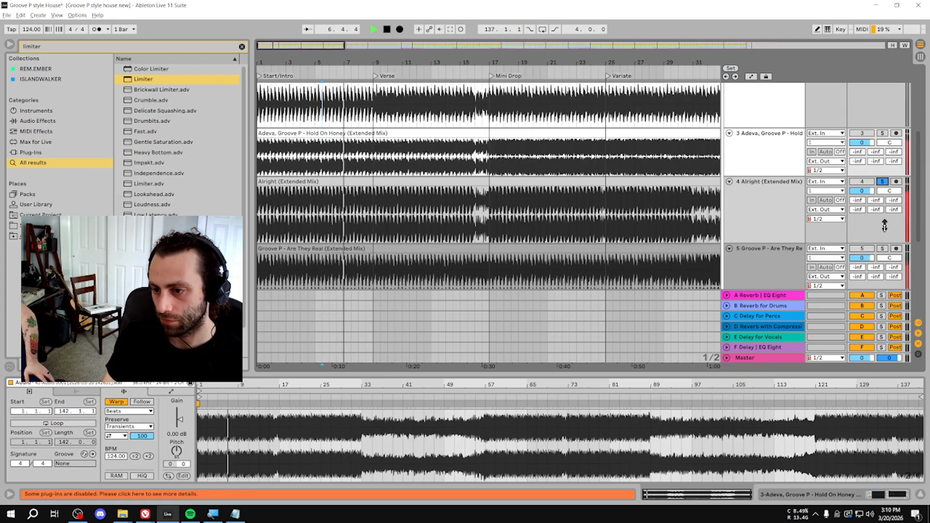
key(space)
click(882, 248)
key(space)
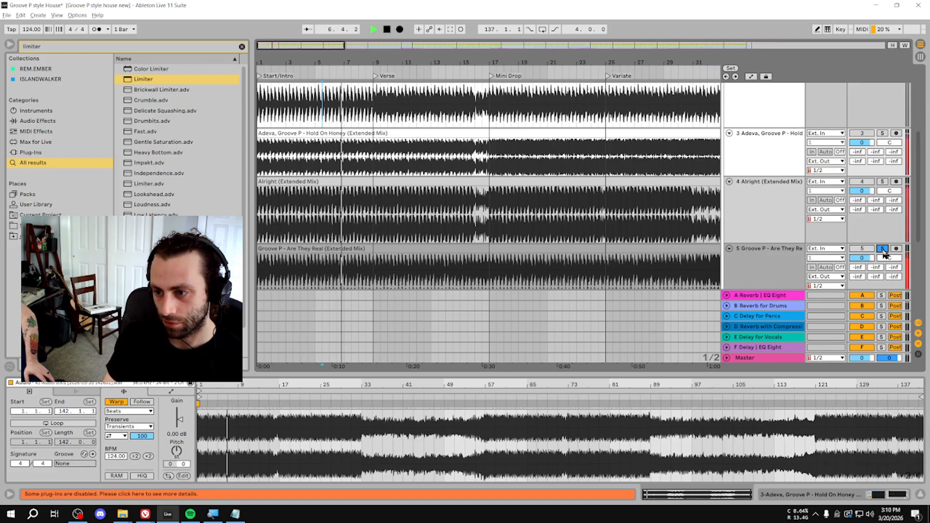
key(space)
Step: Compare the waveform height of the opening sections in the three reference tracks and the 2 Audio clip
drag(577, 63, 577, 23)
scroll(396, 175, up, 2)
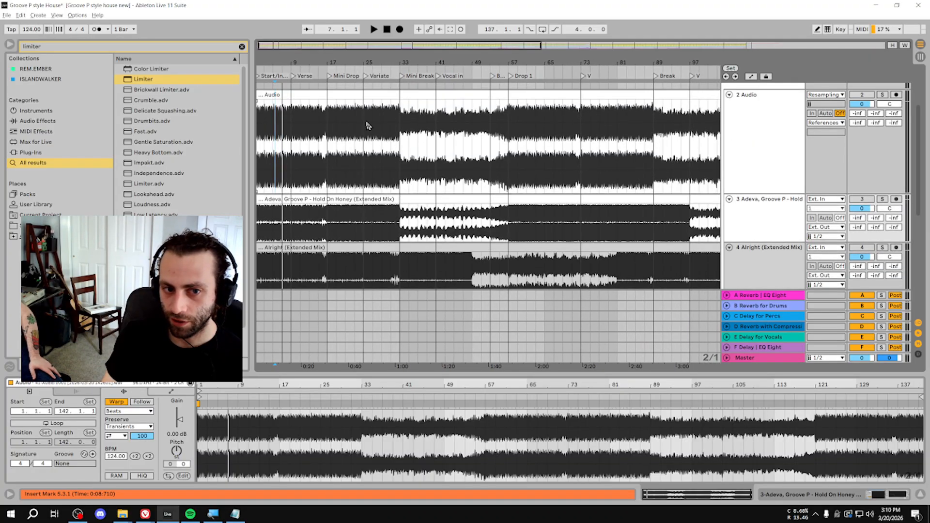
scroll(367, 126, down, 3)
drag(370, 62, 371, 55)
scroll(376, 197, down, 2)
click(423, 256)
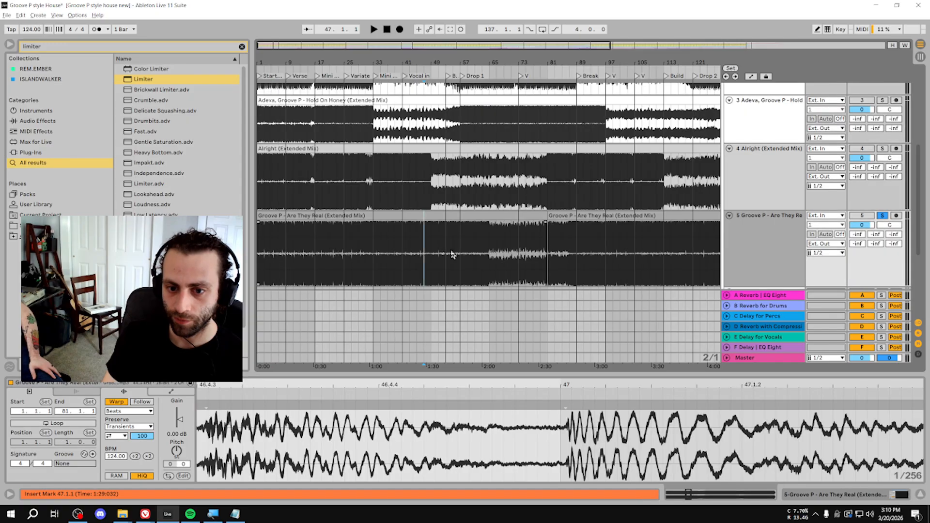
drag(463, 250, 257, 252)
drag(432, 186, 263, 173)
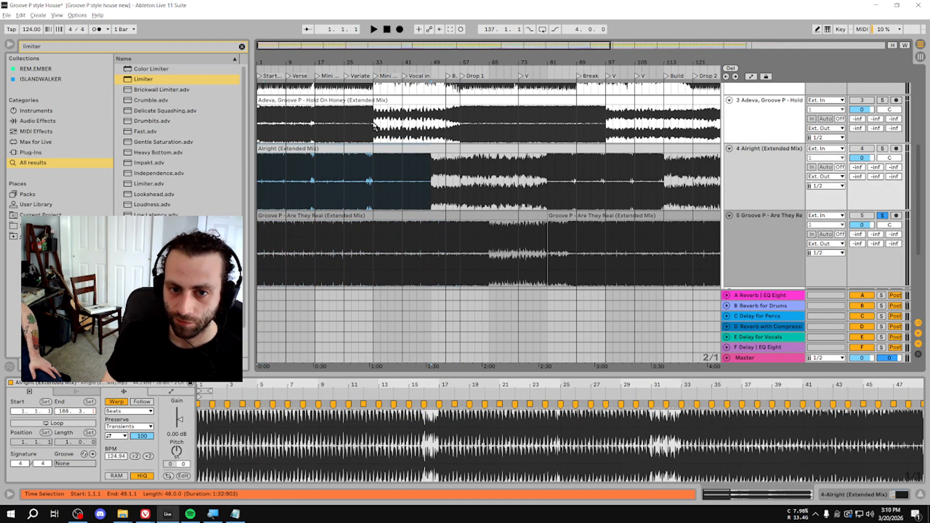
drag(374, 127, 259, 127)
drag(271, 58, 317, 62)
scroll(408, 197, up, 5)
drag(441, 155, 262, 155)
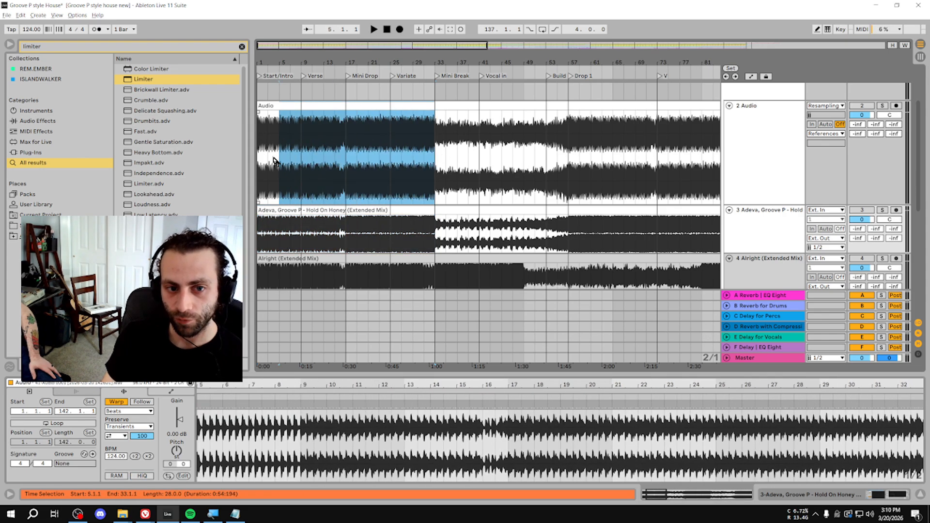
Step: Try the 2 Audio clip's gain at 4.56 dB and bring it back down to -0.63 dB
click(397, 105)
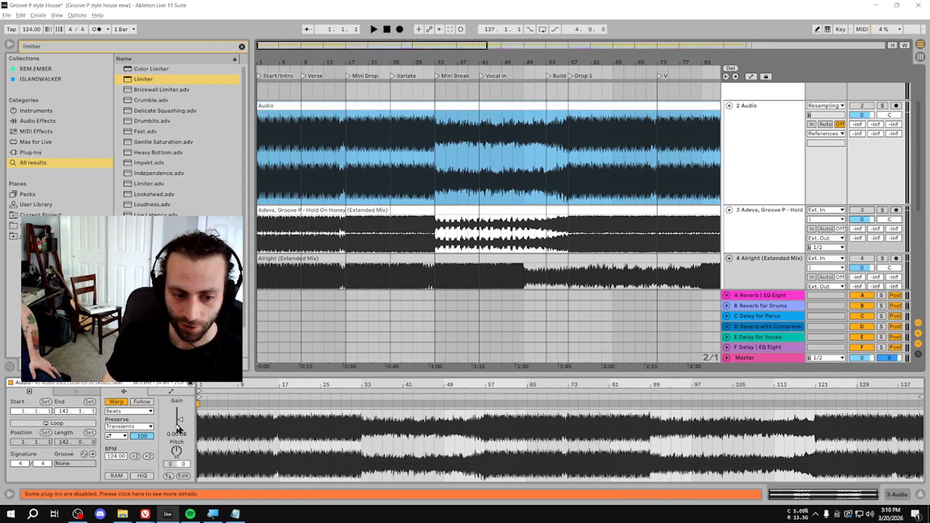
drag(181, 423, 181, 410)
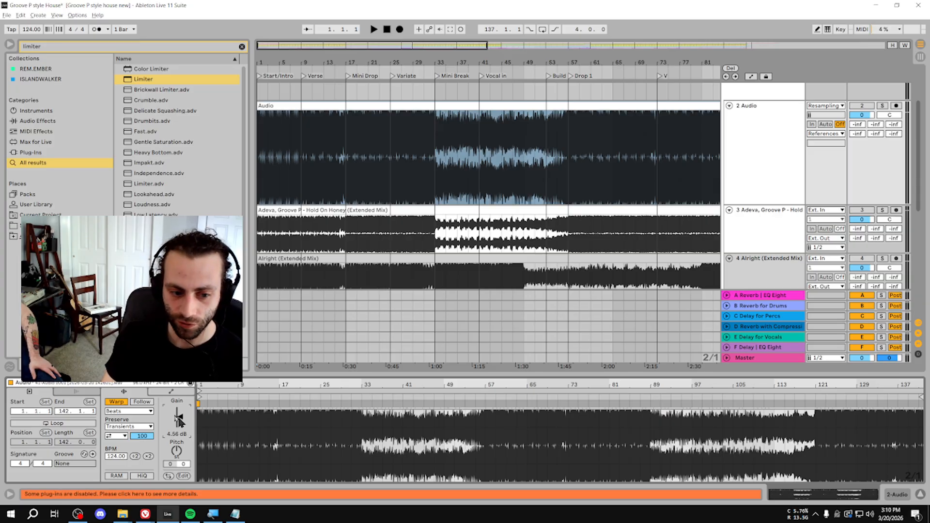
click(790, 145)
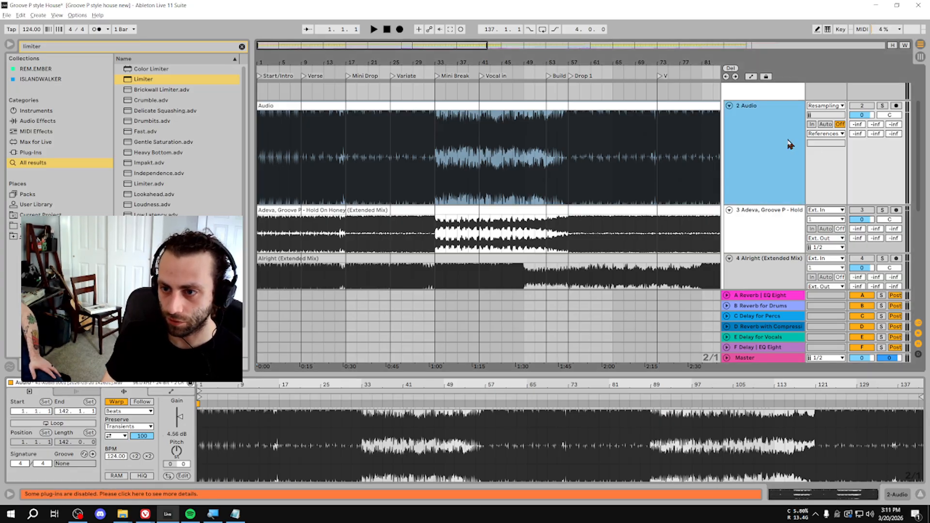
double_click(791, 144)
double_click(743, 147)
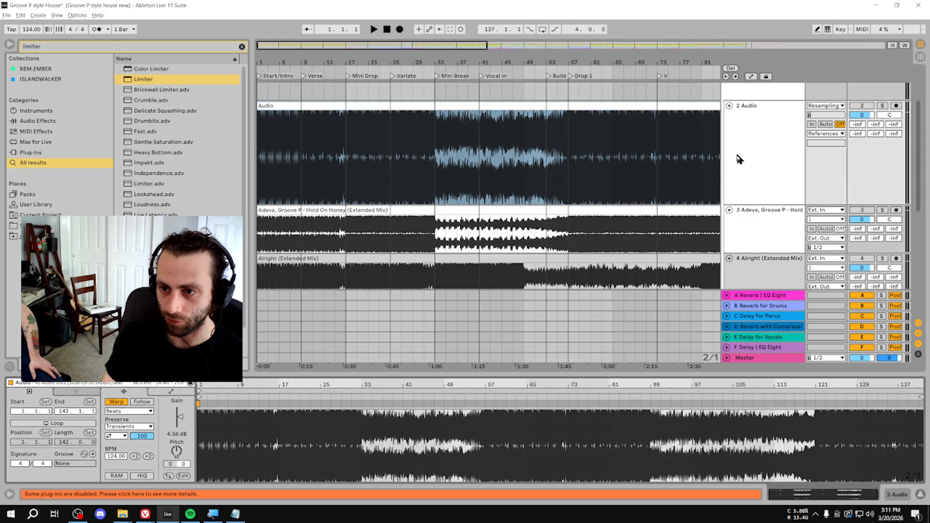
drag(179, 417, 180, 413)
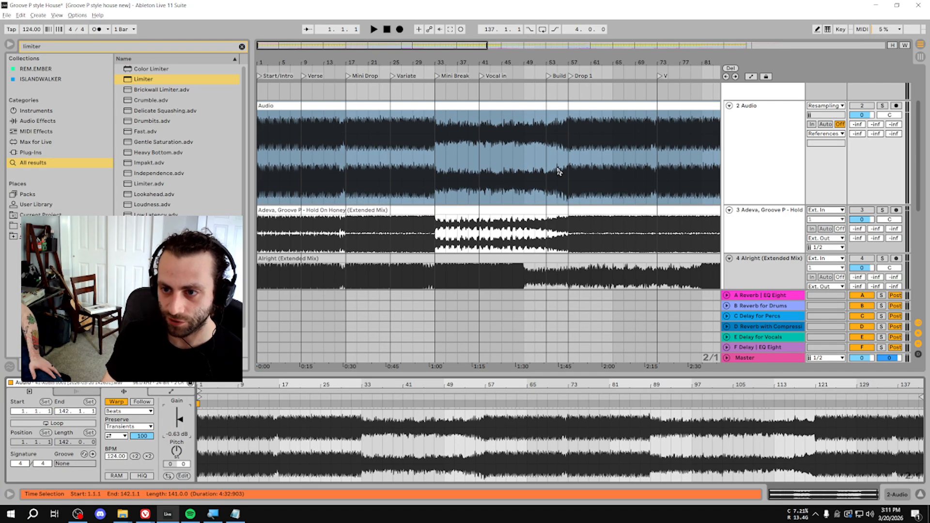
Step: Add a Limiter to the 2 Audio track and set its ceiling to -1.00 dB
click(750, 150)
text(limiter)
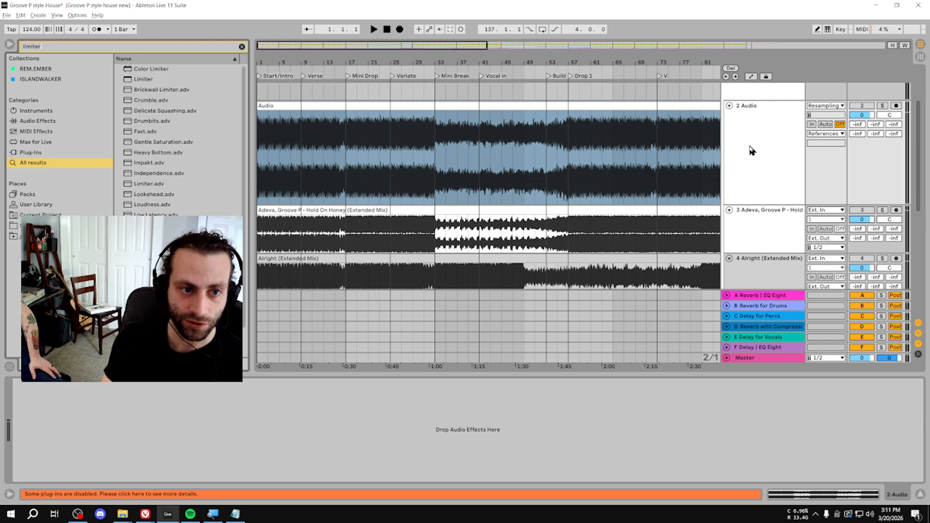
key(Down)
key(Down)
key(Return)
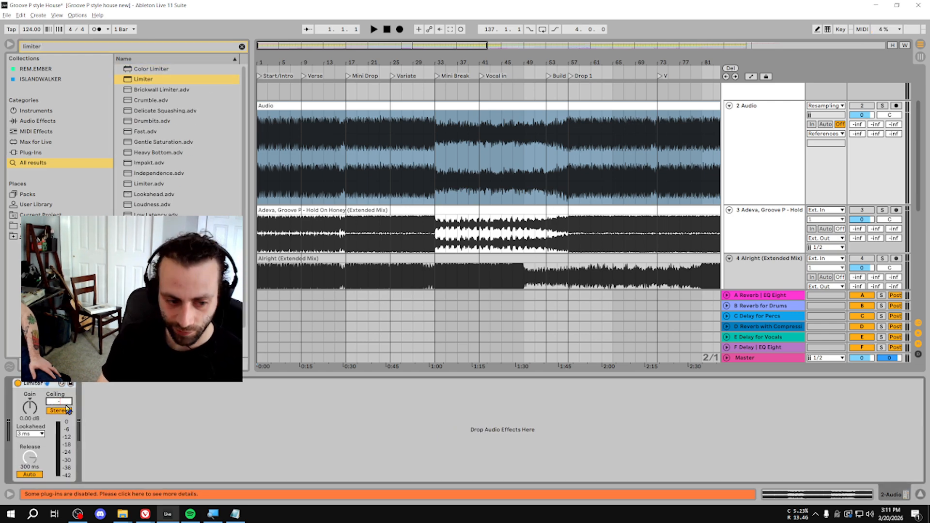
Step: Set the 2 Audio clip's gain to 1.88 dB and play the track in solo
click(362, 105)
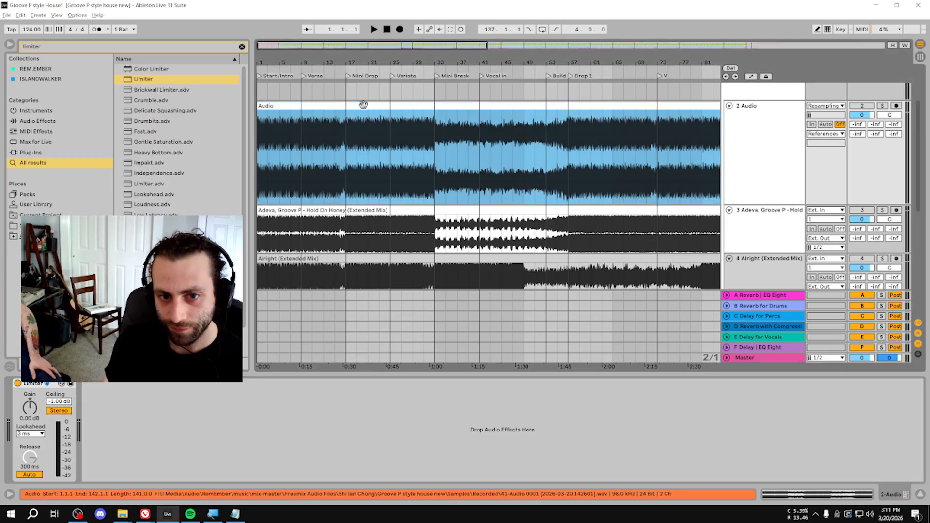
drag(181, 426, 179, 414)
key(space)
key(space)
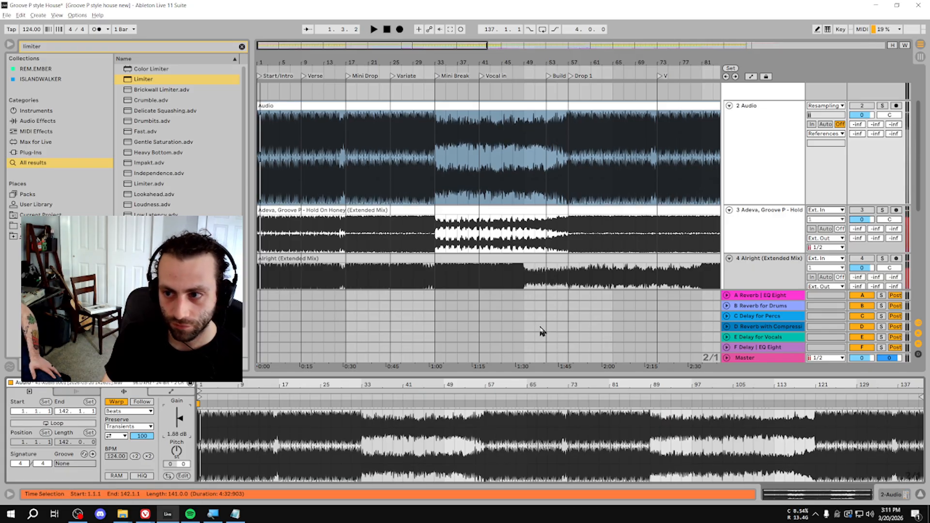
click(881, 106)
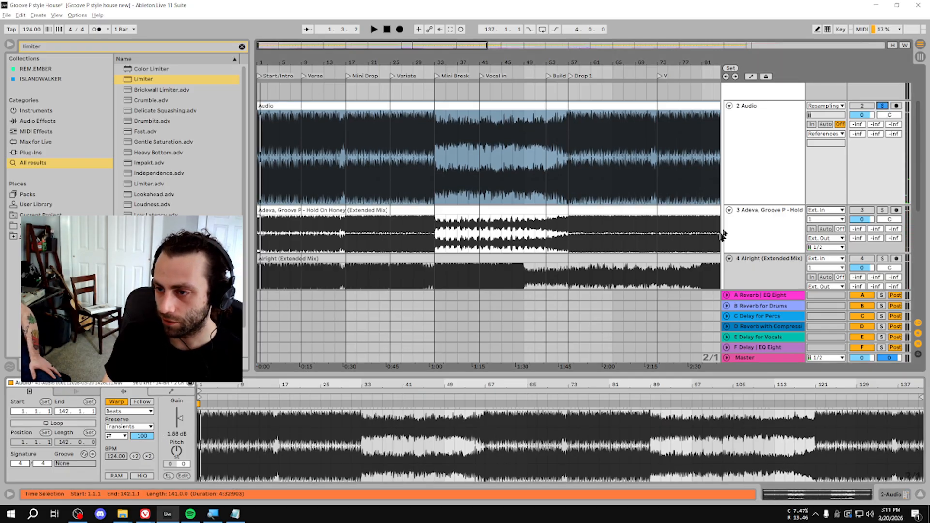
key(space)
Step: Raise the 2 Audio clip's gain to 10.4 dB and play it while checking the Limiter's gain reduction
drag(177, 429, 178, 417)
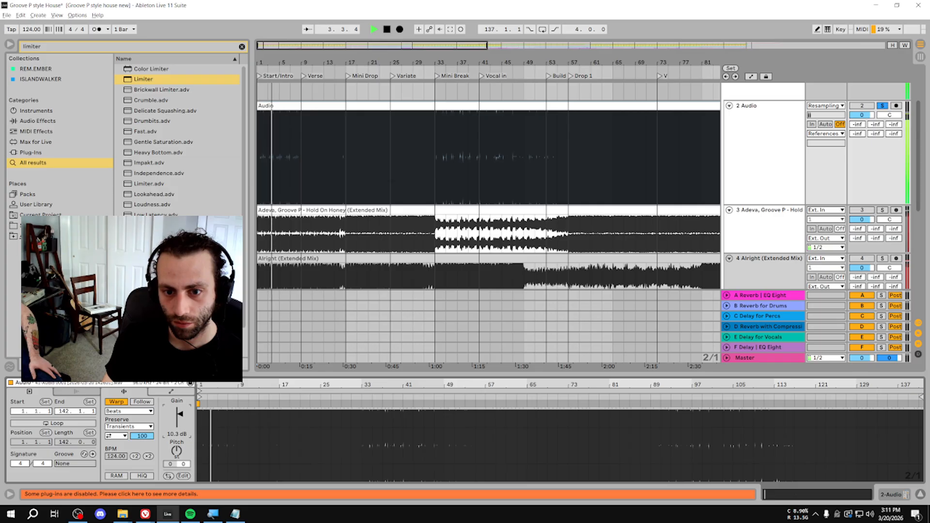
key(Tab)
key(Tab)
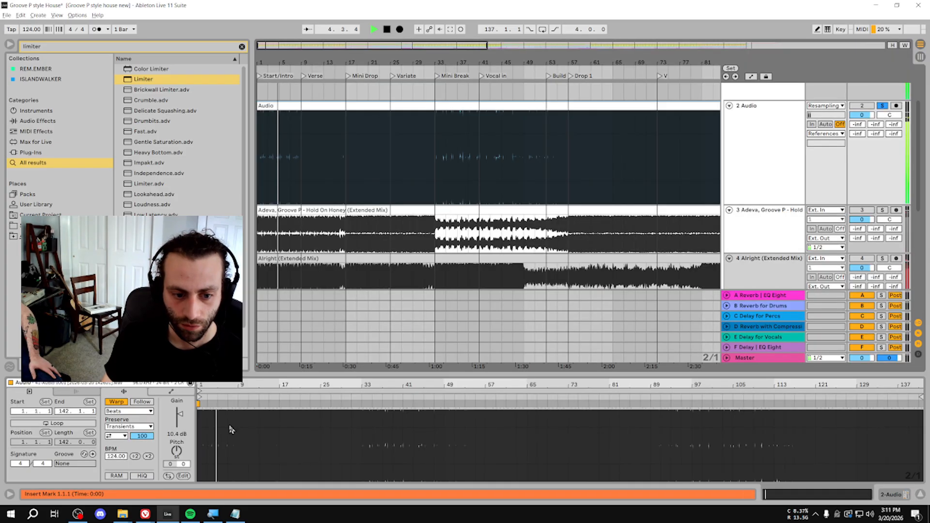
key(space)
key(shift+Tab)
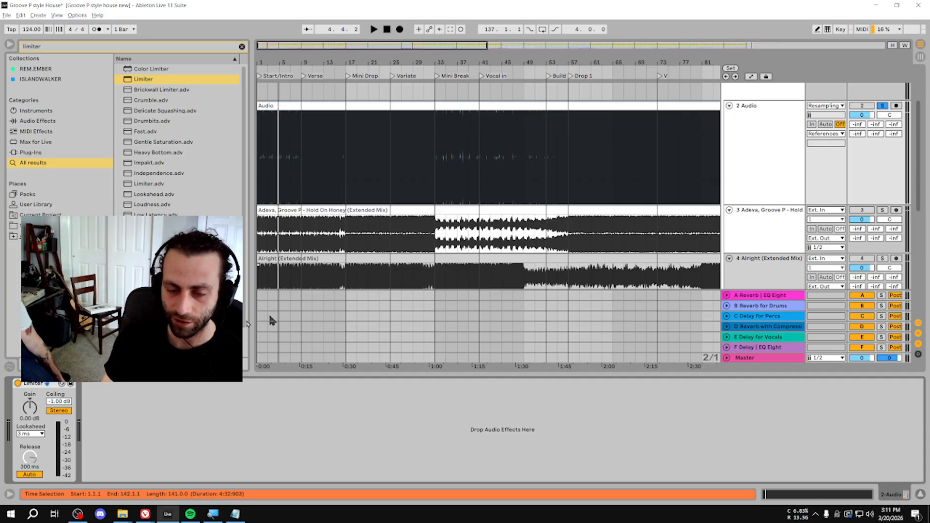
key(space)
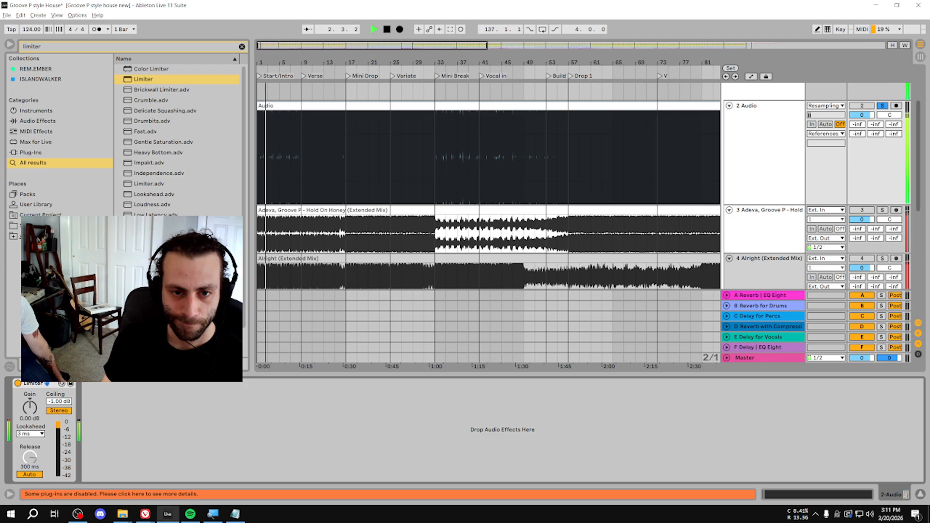
key(space)
Step: Lower the 2 Audio clip's gain to 5.50 dB
double_click(350, 105)
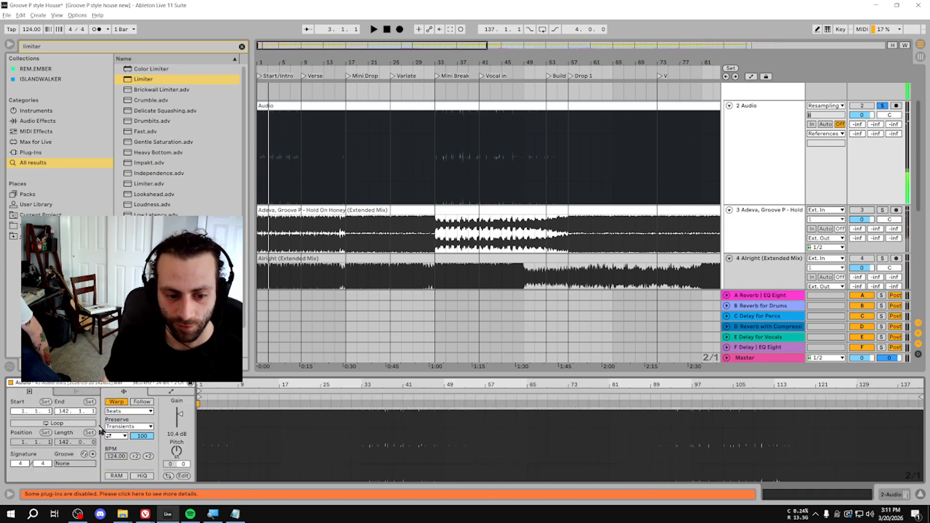
drag(180, 416, 181, 419)
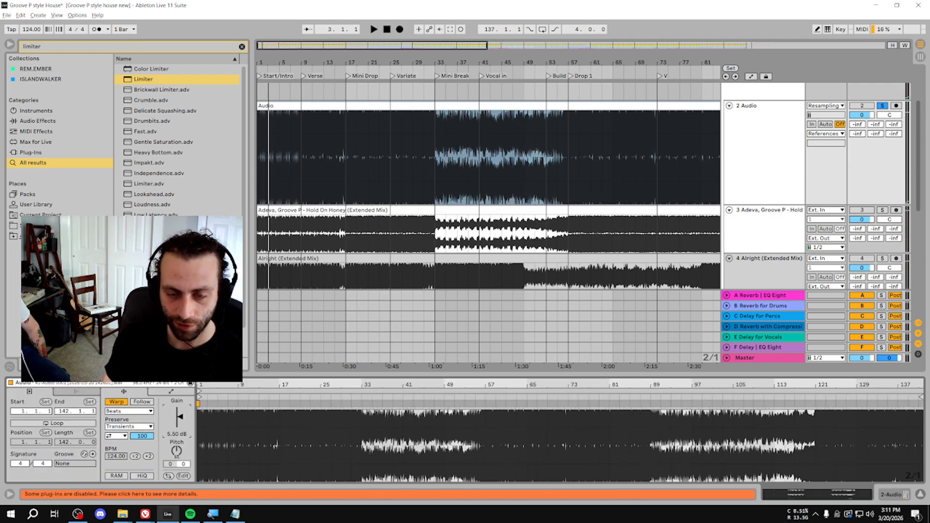
Step: Raise the 2 Audio clip's gain to 7.44 dB and play the clip from the start and from Drop 1
drag(180, 416, 180, 418)
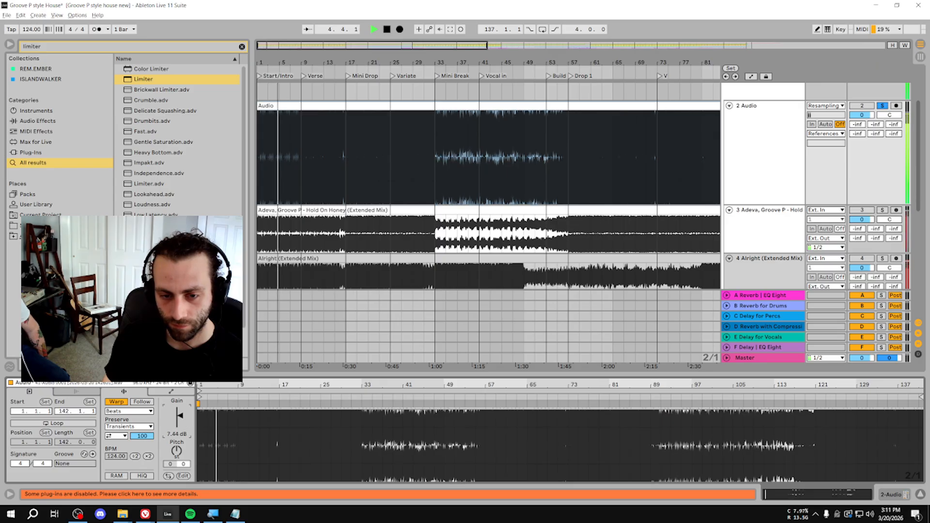
key(space)
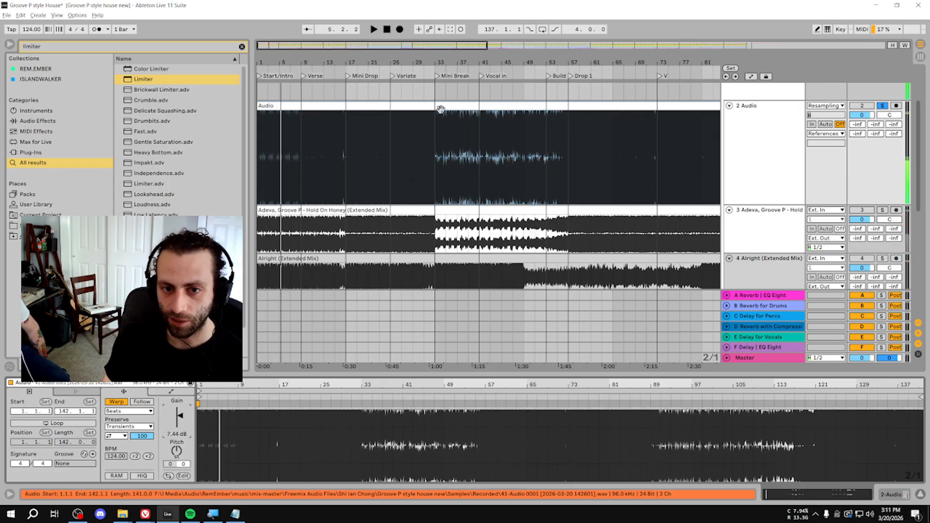
scroll(297, 111, up, 3)
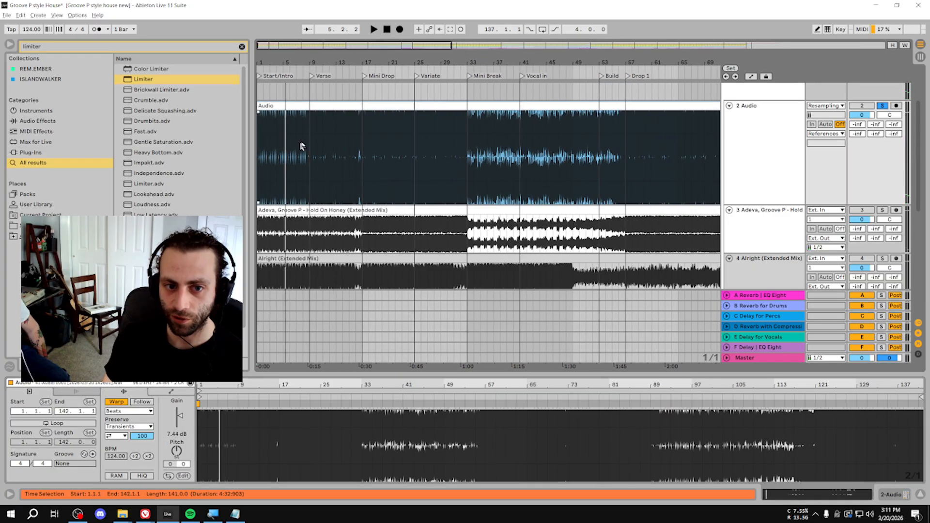
click(322, 147)
click(309, 143)
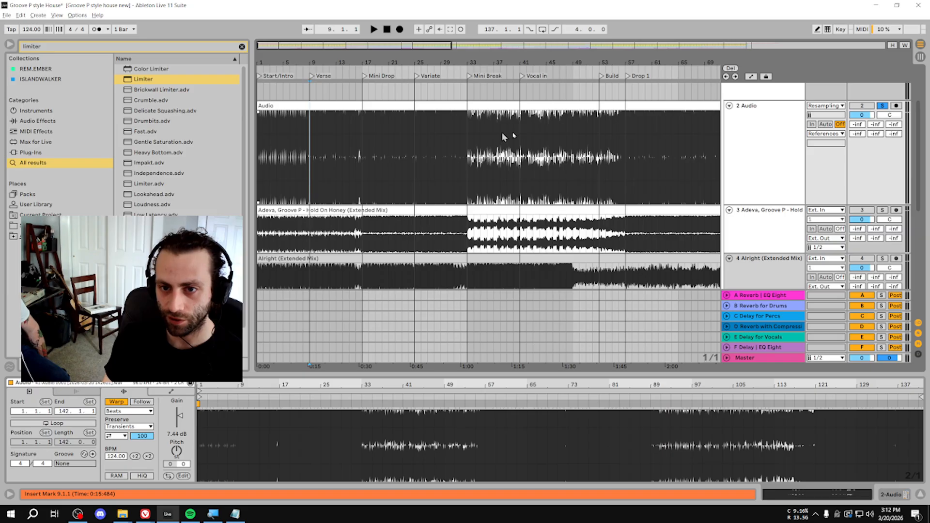
key(space)
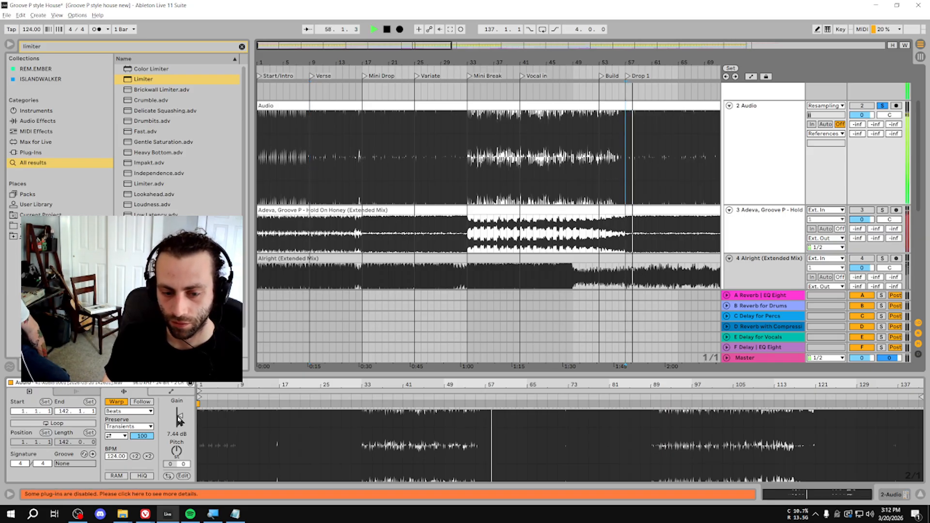
key(space)
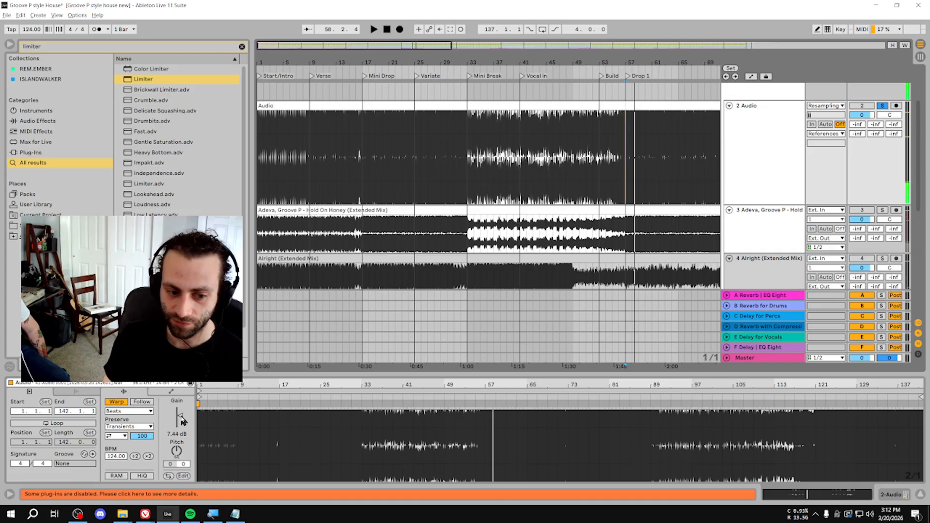
Step: Lower the 2 Audio clip's gain to 5.94 dB and play it from the Drop 1 marker
drag(183, 421, 182, 430)
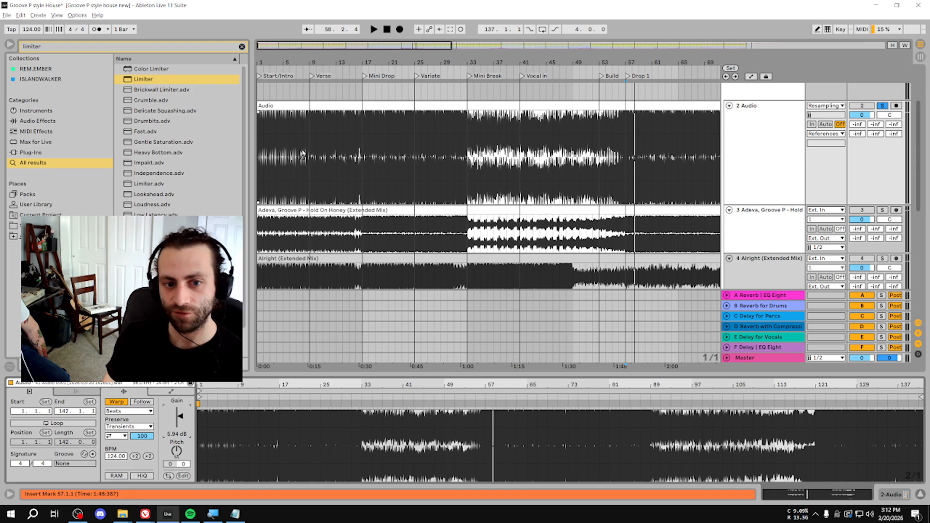
drag(300, 155, 285, 139)
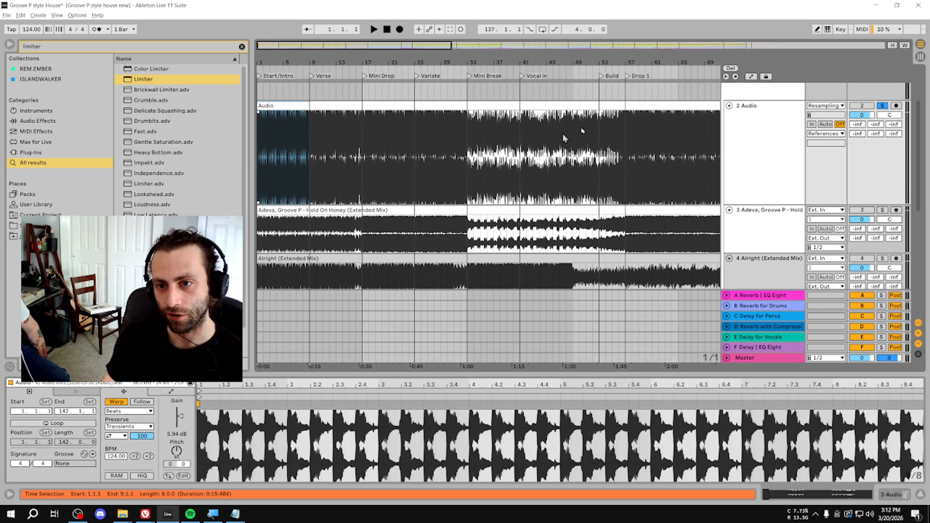
click(629, 141)
key(space)
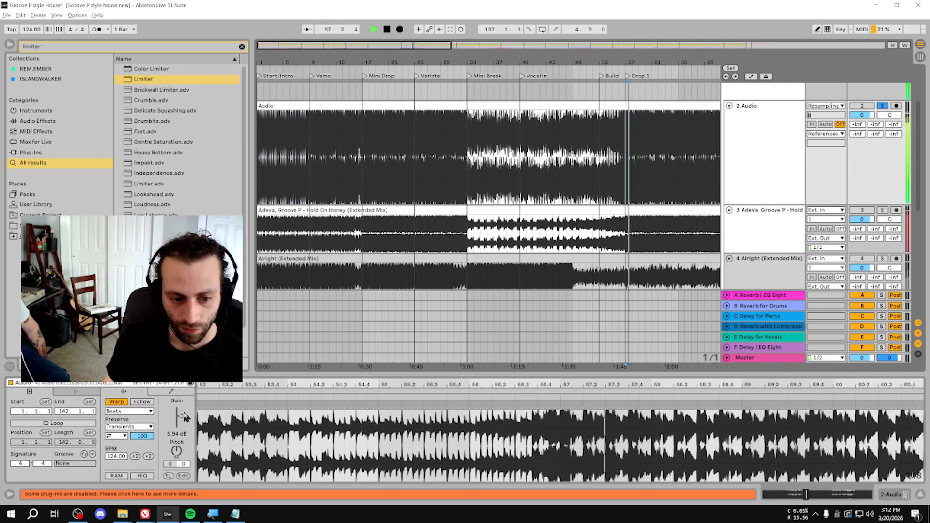
Step: Lower the 2 Audio clip's gain to 5.25 dB during playback and replay it from Drop 1
drag(183, 418, 182, 420)
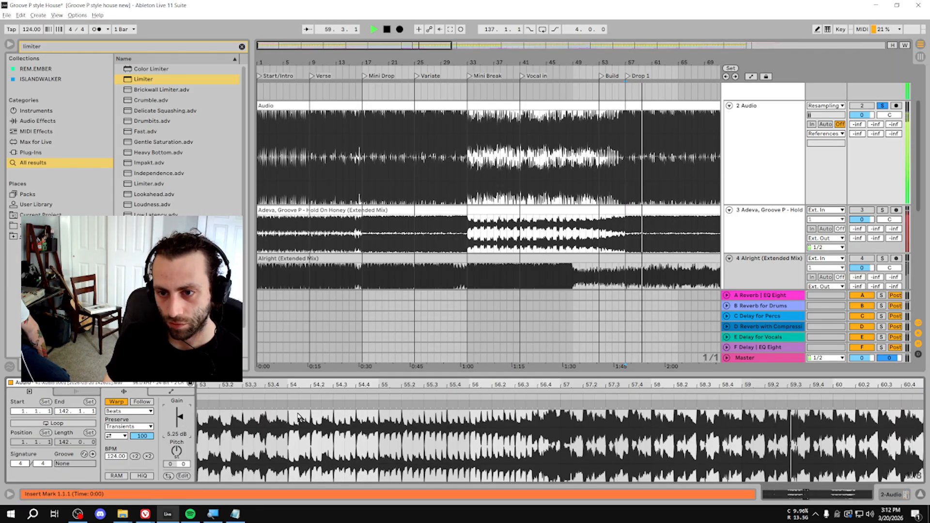
key(space)
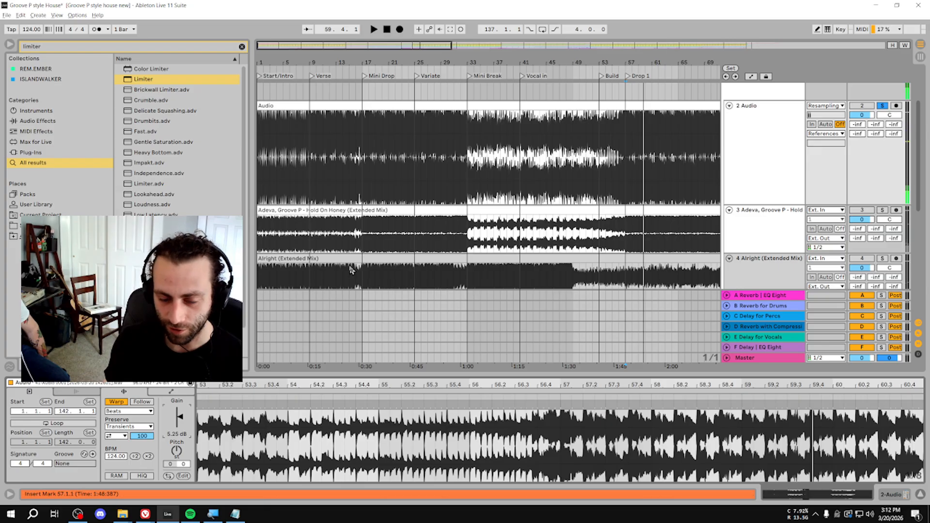
key(space)
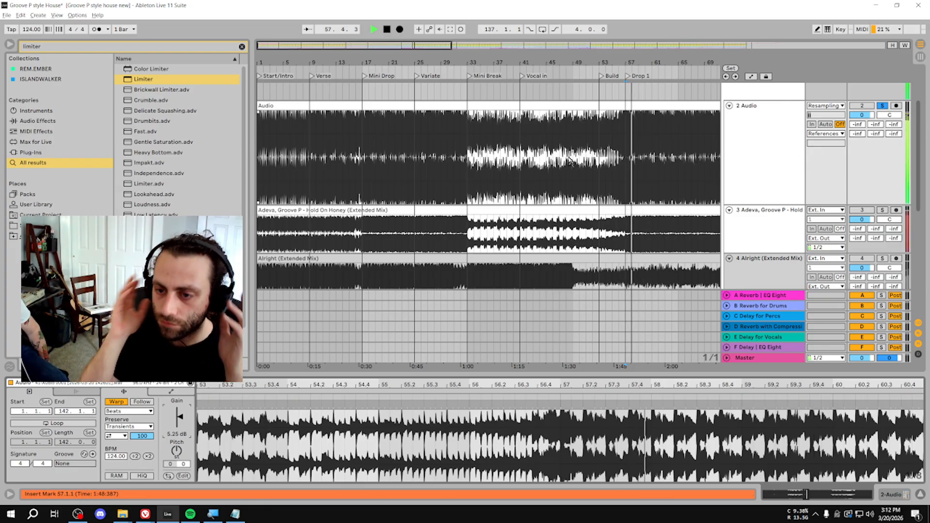
Step: Compare the loudness at Drop 1 by soloing the 3 Adeva, Groove P reference and 2 Audio in turn during playback
drag(606, 59, 387, 59)
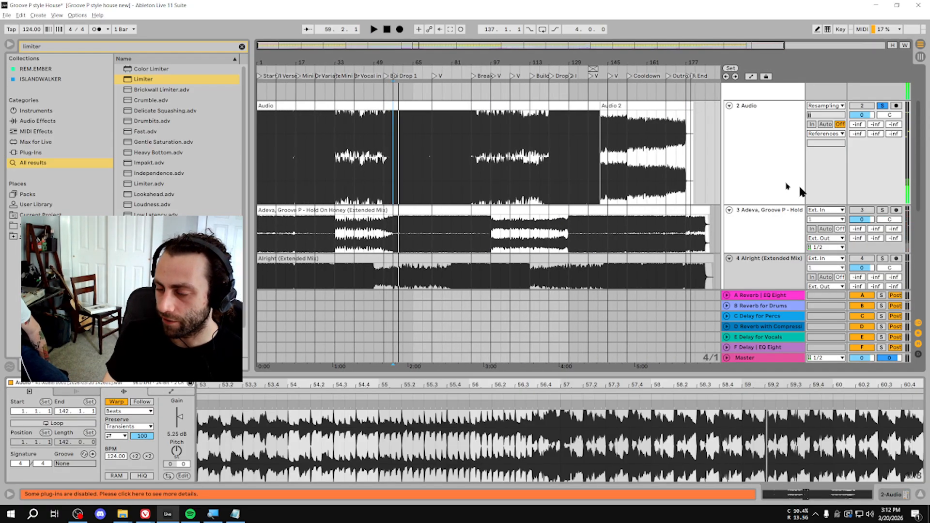
scroll(789, 184, down, 2)
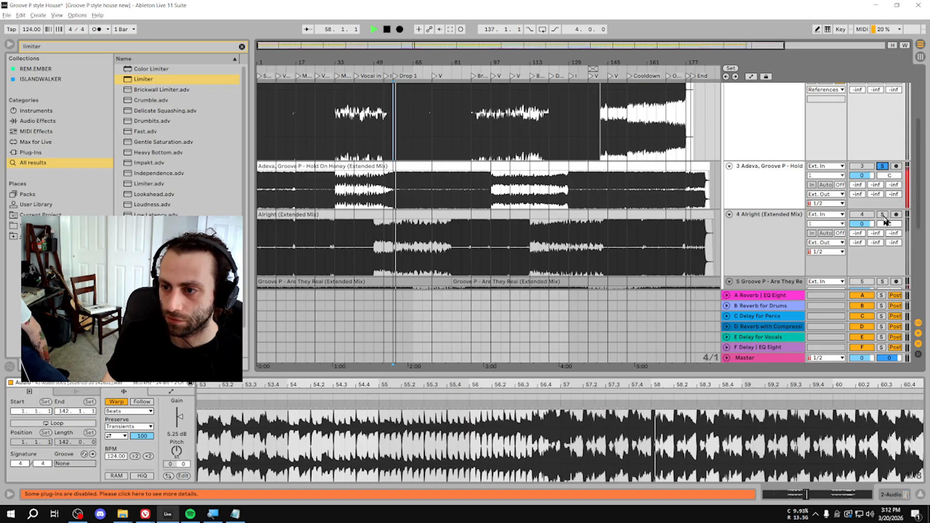
drag(401, 63, 401, 186)
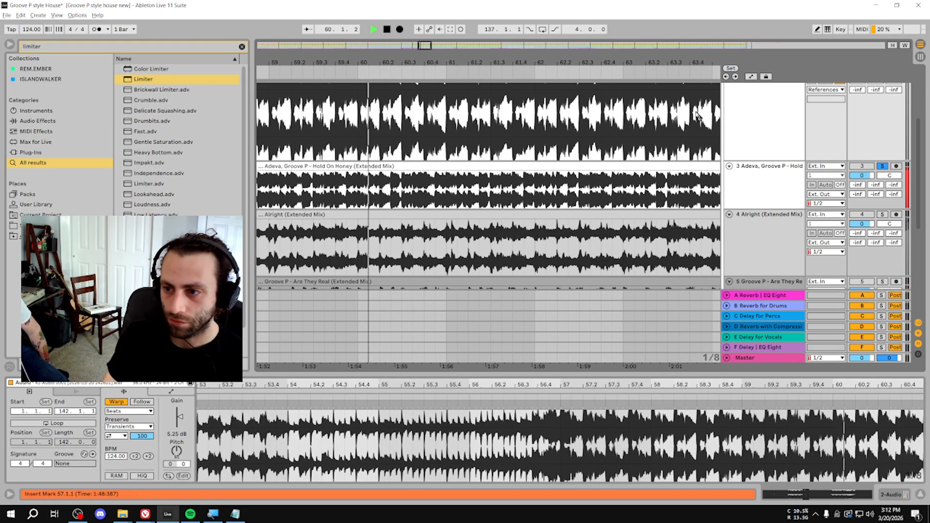
scroll(834, 149, up, 3)
click(883, 139)
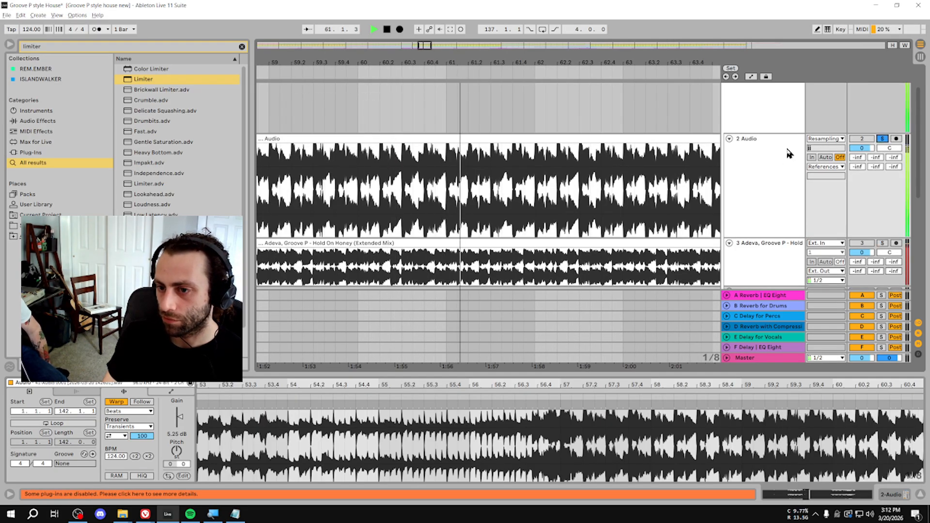
key(space)
Step: Play from Drop 1 and compare tracks 3 Adeva, Groove P, 4 Alright and 2 Audio by soloing them one after another
scroll(671, 154, down, 2)
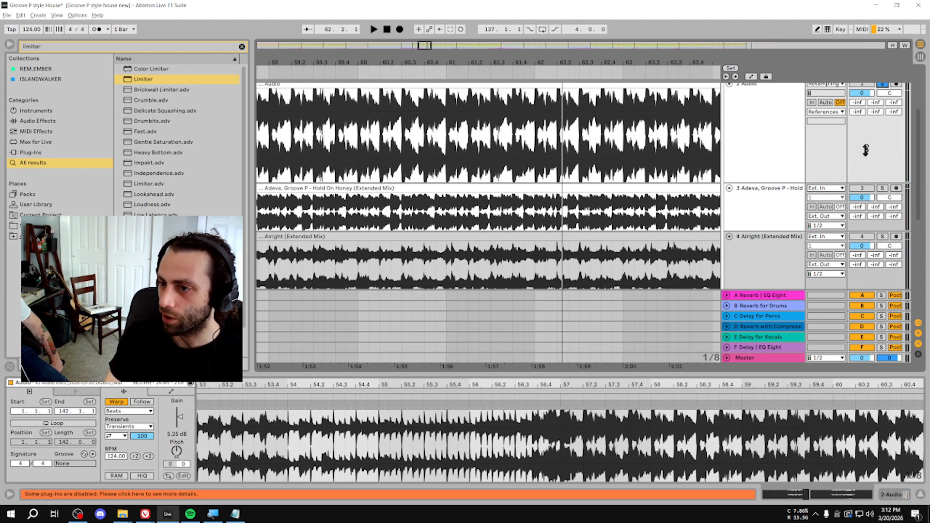
key(space)
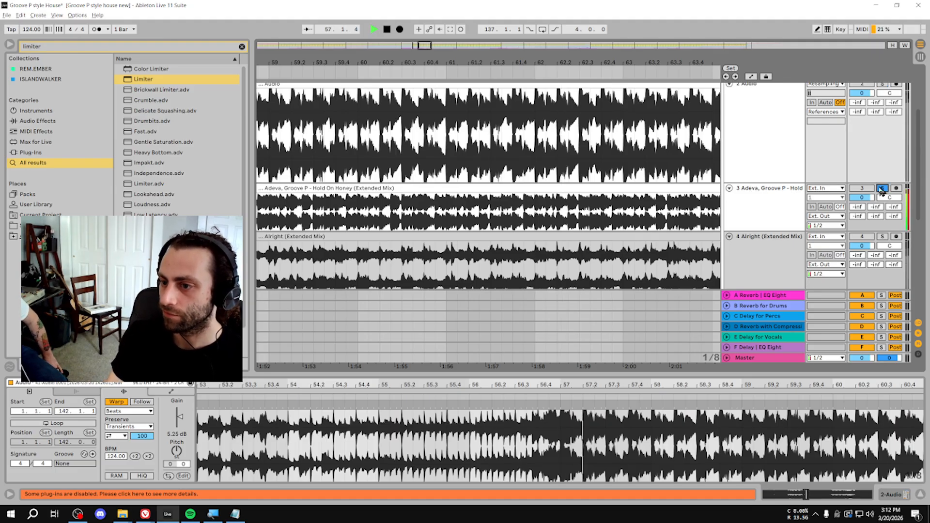
click(882, 238)
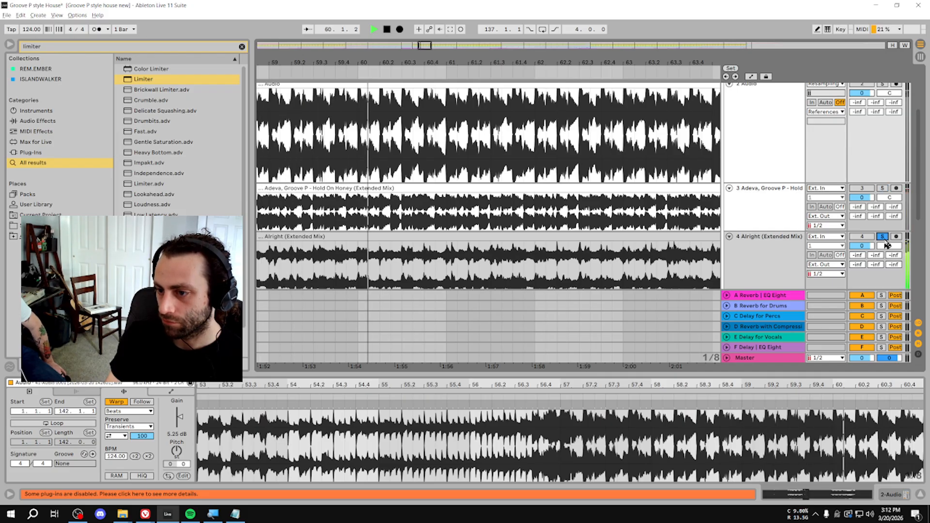
scroll(870, 206, up, 2)
scroll(870, 206, up, 1)
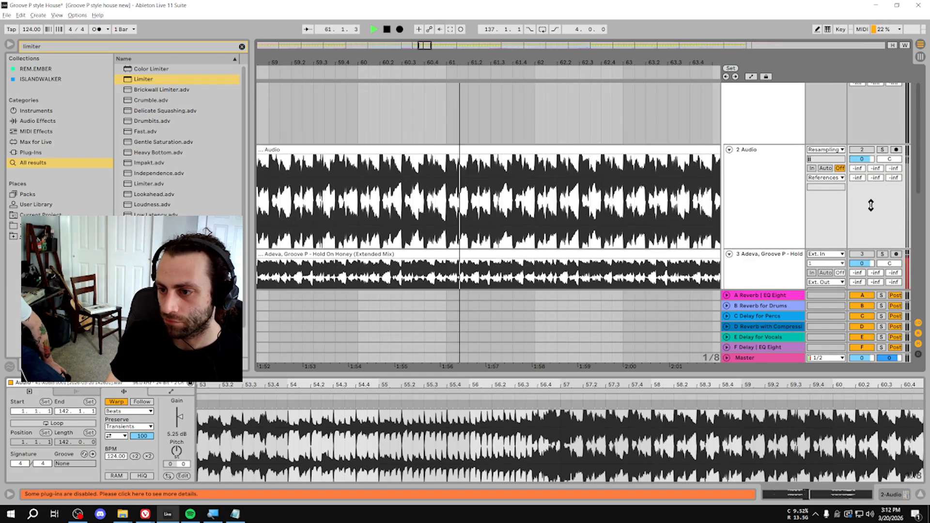
click(882, 149)
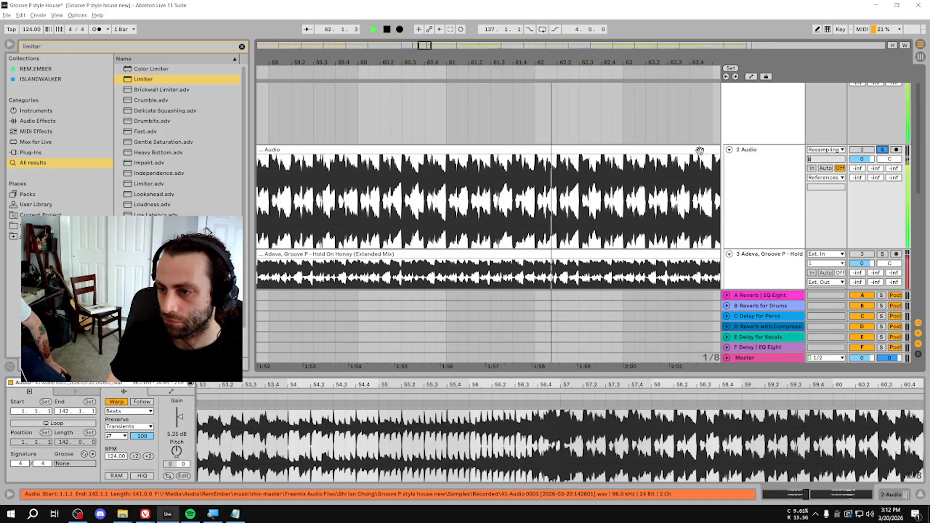
scroll(760, 187, down, 2)
key(space)
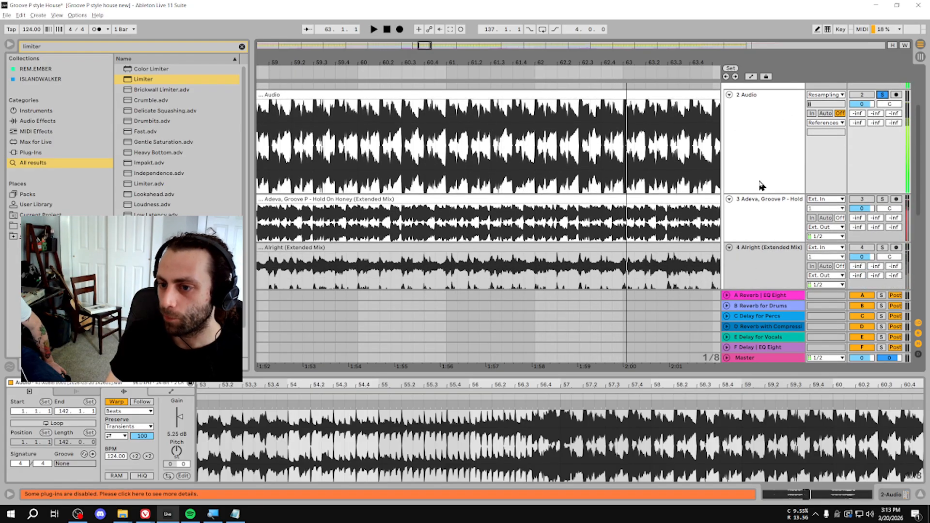
Step: Play the 5 Groove P - Are They Real reference in solo from Drop 1 and switch the solo to 2 Audio for comparison
scroll(762, 186, down, 5)
click(882, 184)
key(space)
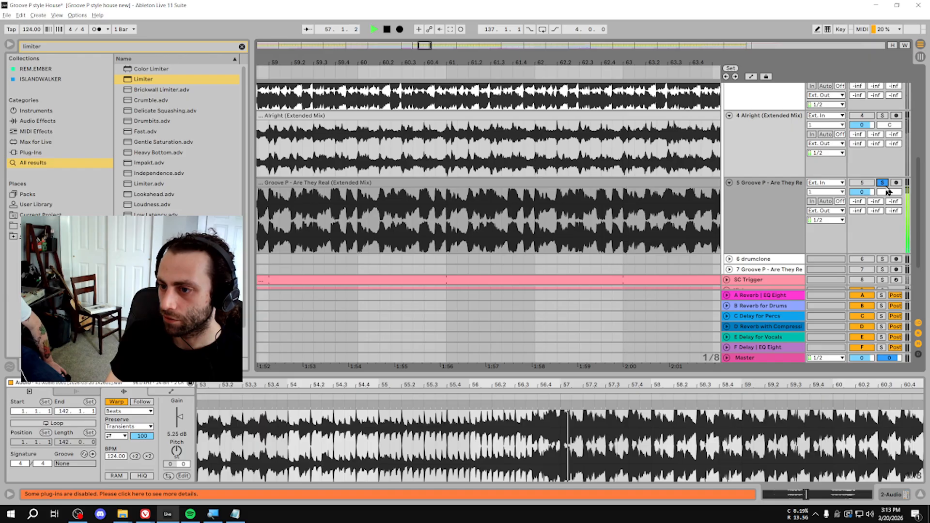
scroll(561, 153, up, 4)
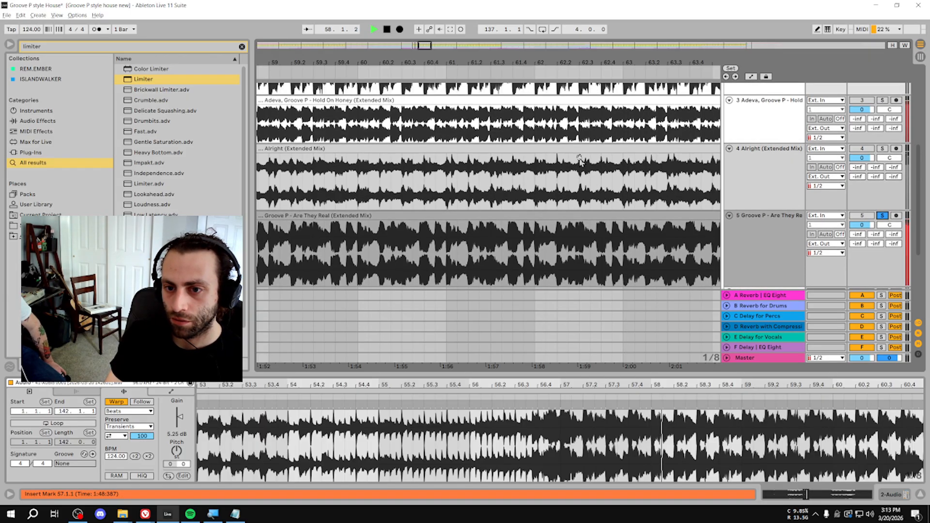
scroll(873, 139, up, 3)
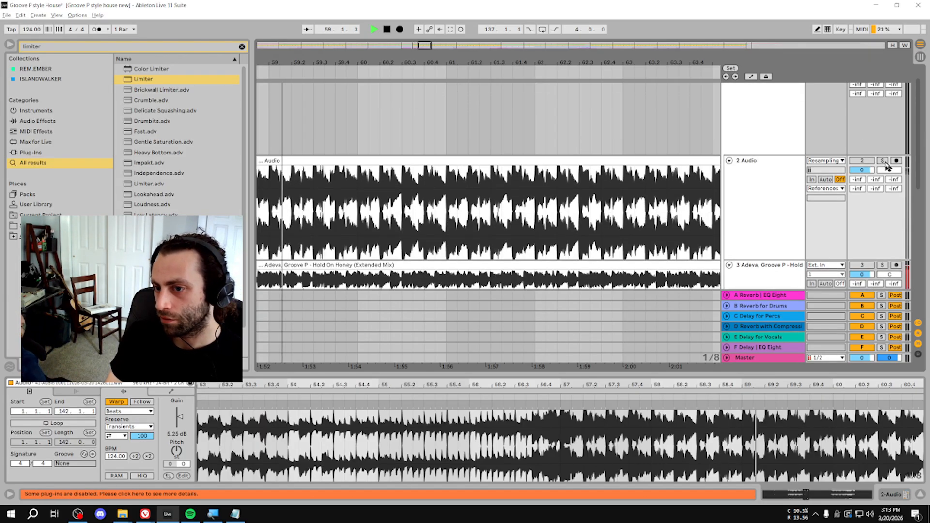
click(882, 160)
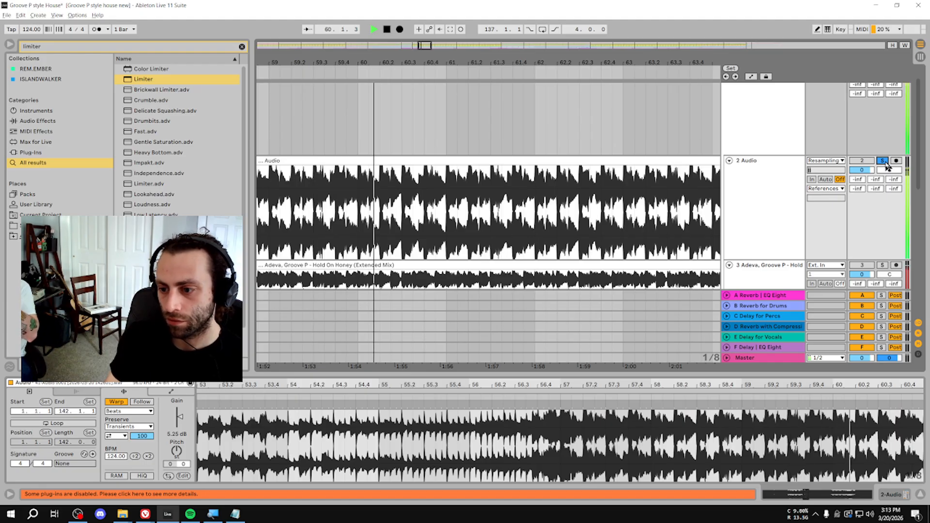
Step: Add an EQ Eight before the Limiter on 2 Audio and boost band 5 by 2.85 dB at 2.40 kHz with a Q of 0.22
click(772, 217)
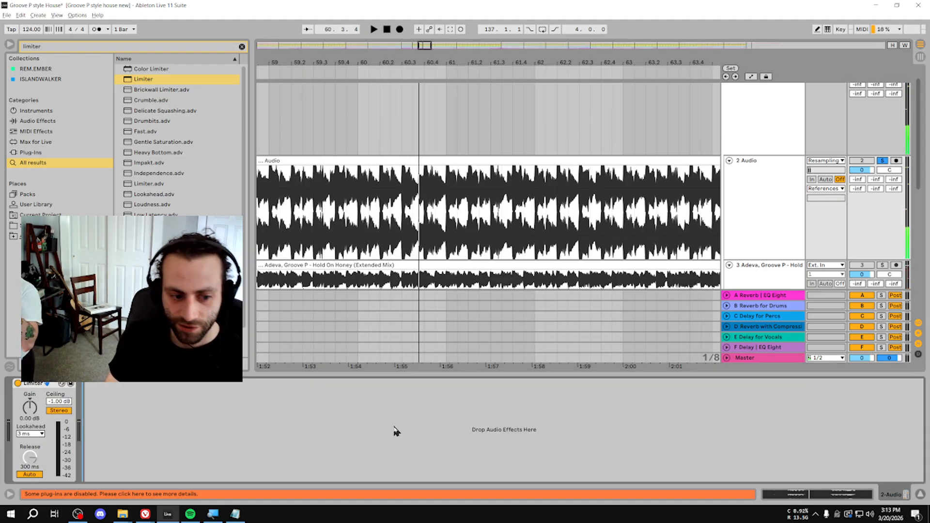
key(ctrl+f)
text(eq)
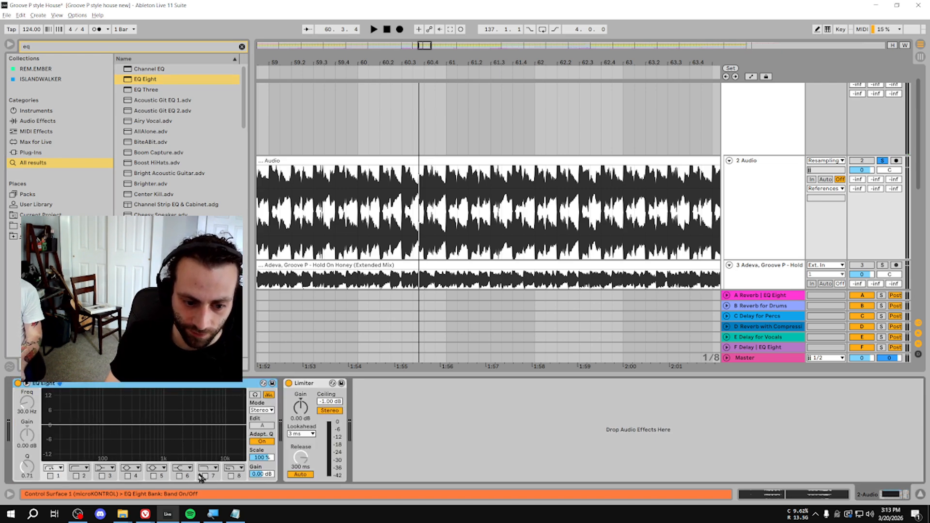
click(154, 476)
drag(104, 424, 186, 419)
scroll(30, 467, down, 5)
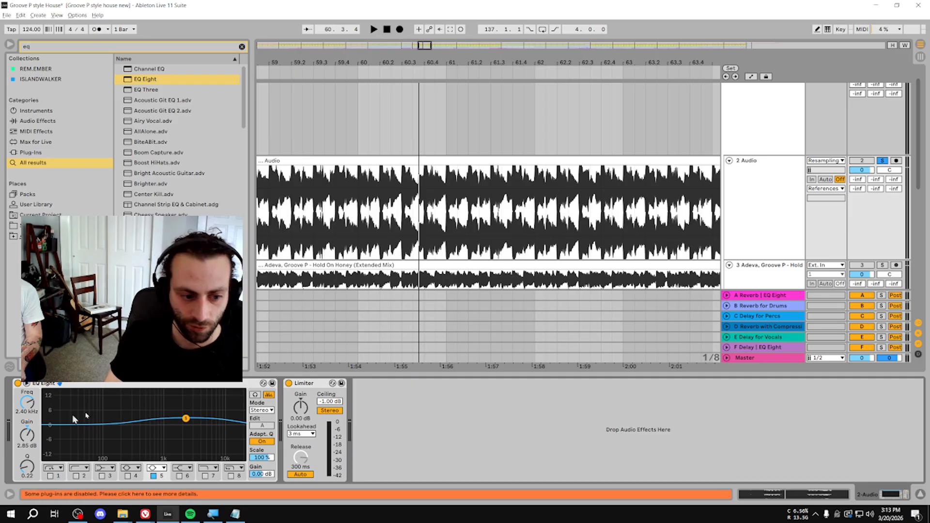
double_click(160, 392)
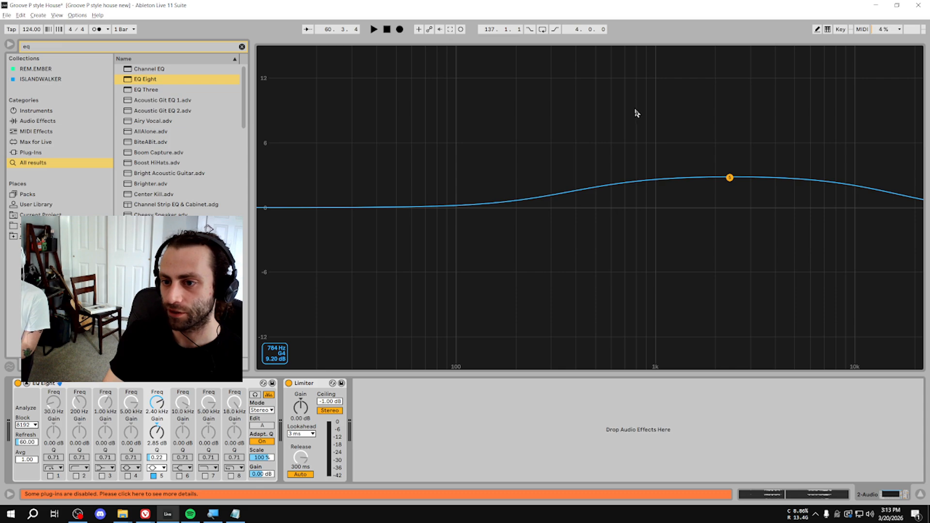
key(Escape)
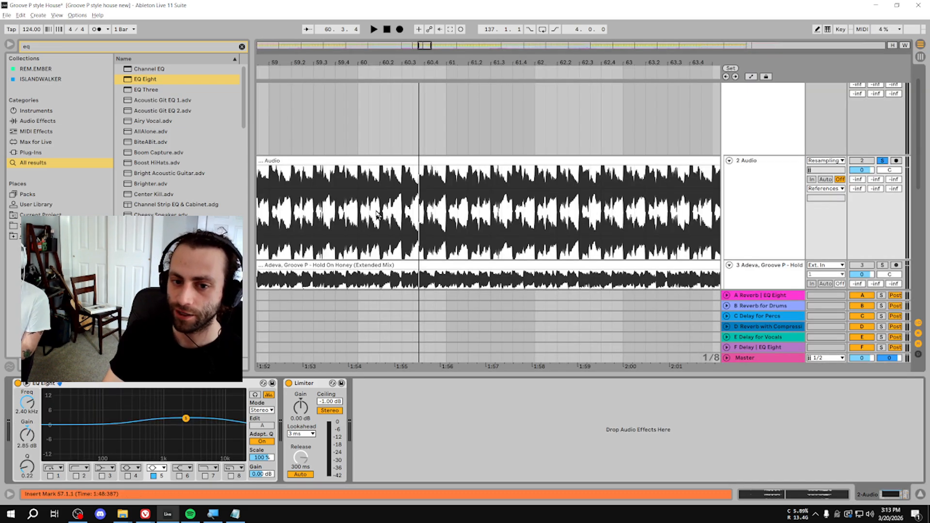
Step: Play the 3 Adeva, Groove P reference in solo from bar 60.4 to examine its Spectrum, and return to the 2 Audio track's devices
scroll(581, 203, down, 3)
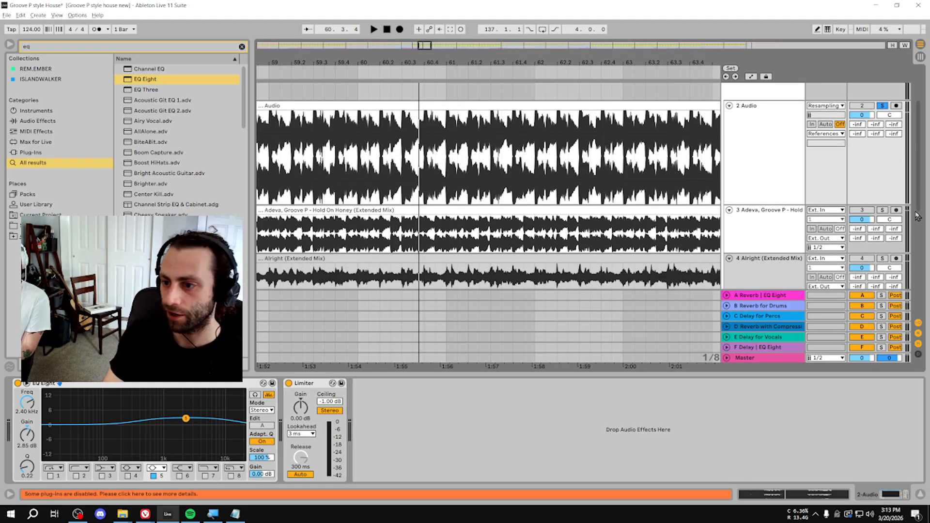
click(882, 209)
click(424, 235)
key(space)
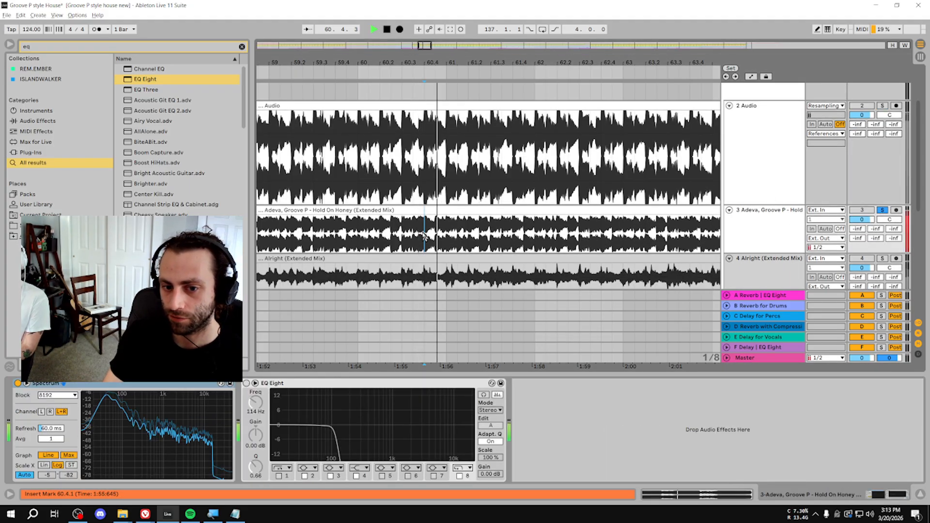
click(881, 210)
key(space)
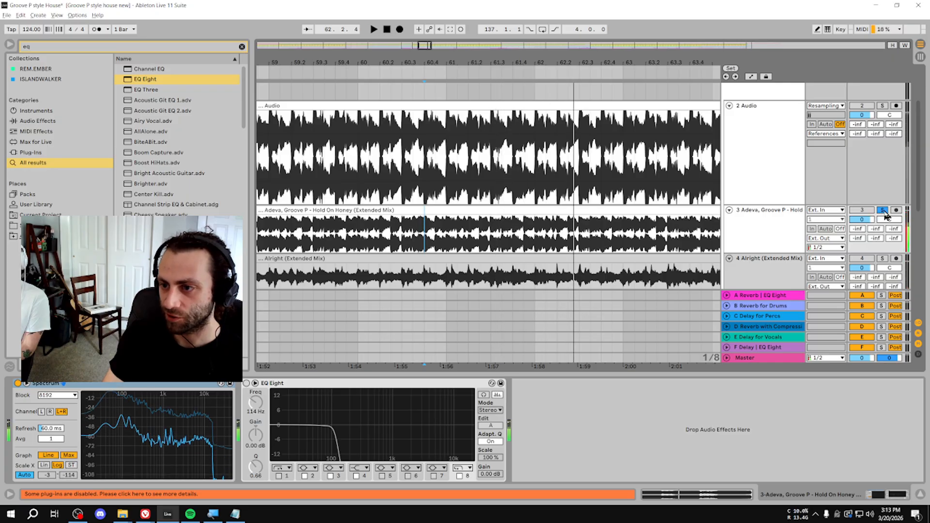
click(761, 130)
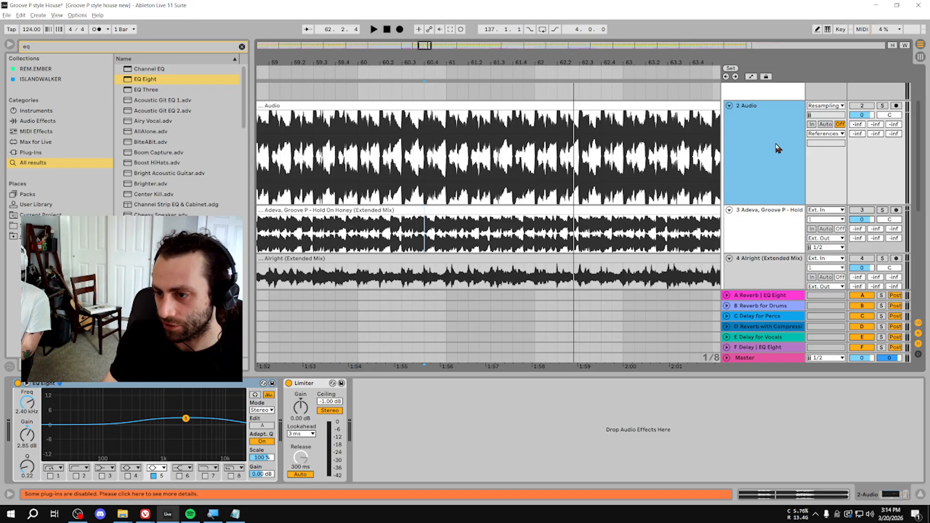
Step: Play the 3 Adeva, Groove P reference in solo from bar 60.4, stop, and switch the solo to 2 Audio
click(882, 209)
key(space)
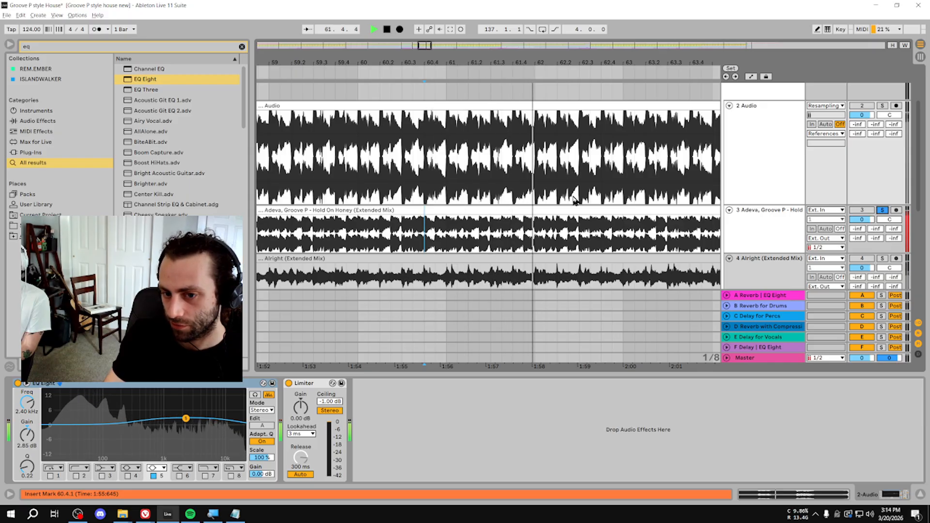
key(space)
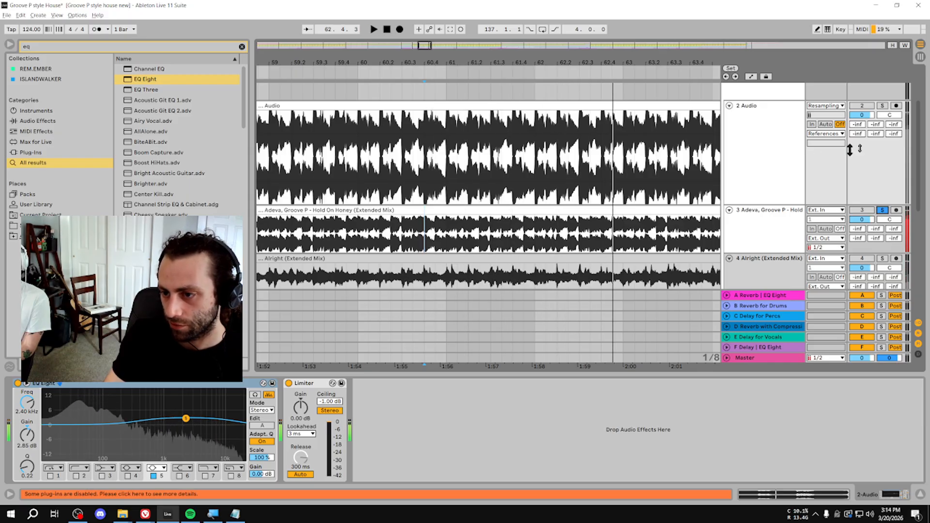
click(882, 105)
click(747, 156)
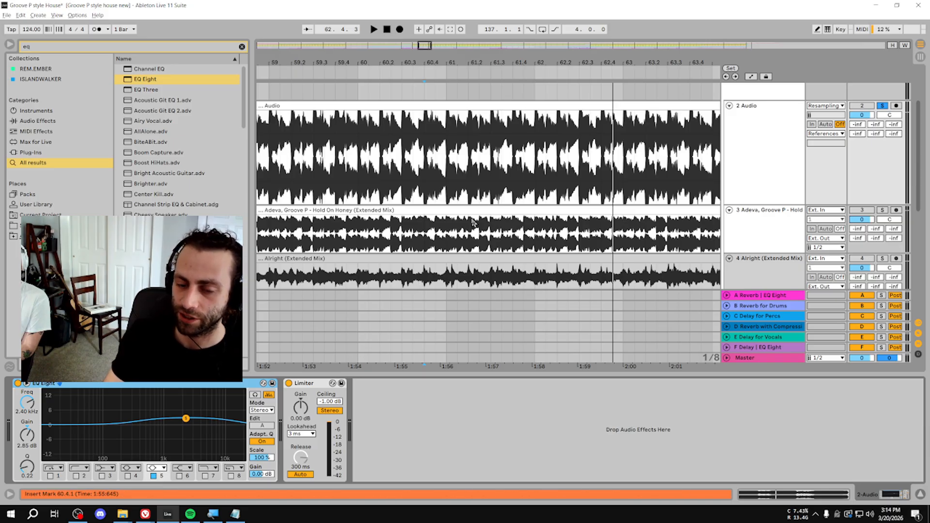
Step: Play from bar 60.4 and compare 2 Audio with the 3 Adeva, Groove P reference by alternating the solo, ending on 2 Audio
click(406, 148)
key(space)
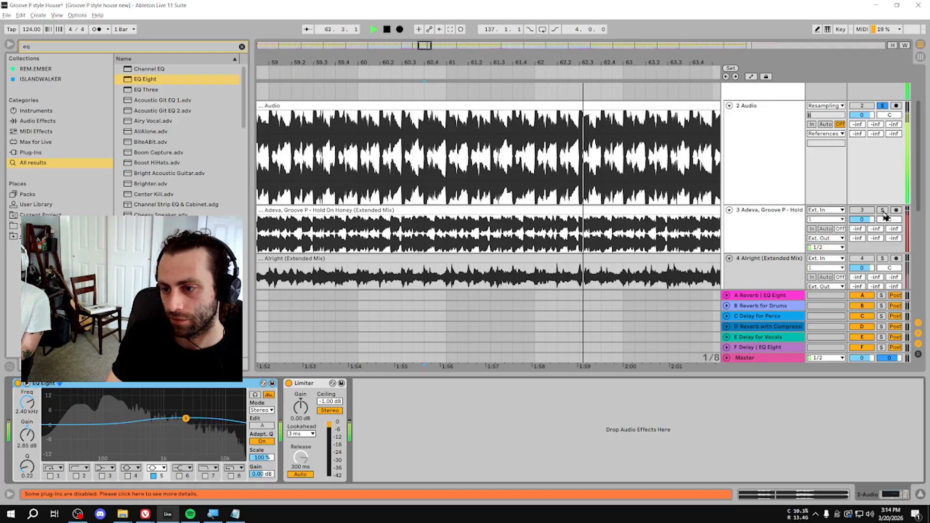
click(882, 211)
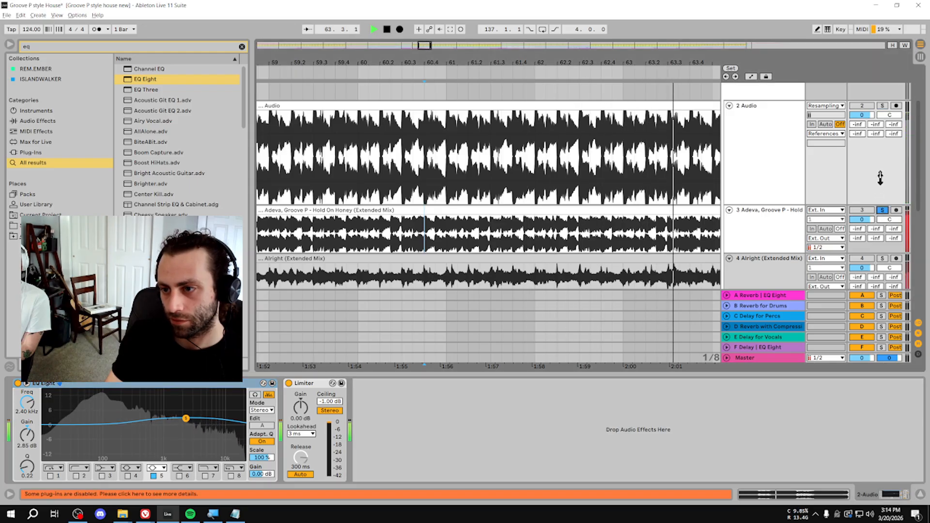
click(881, 105)
key(space)
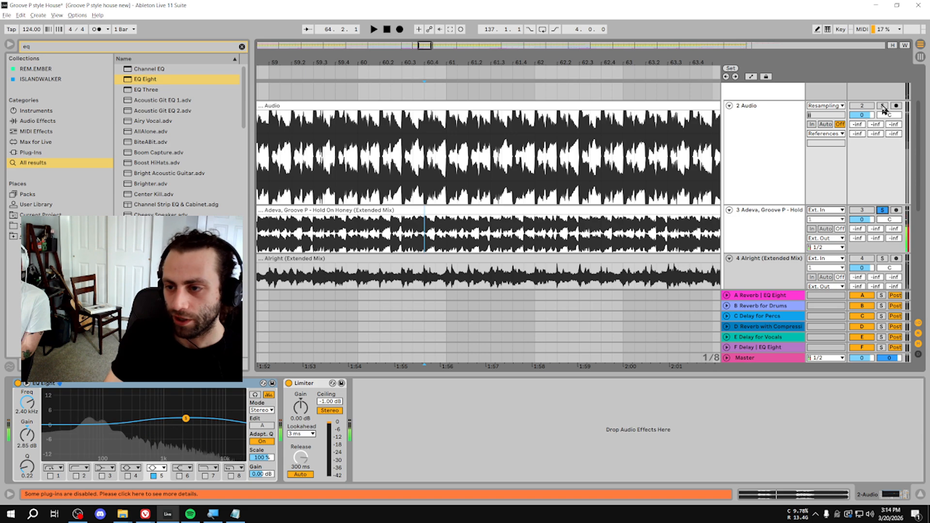
key(space)
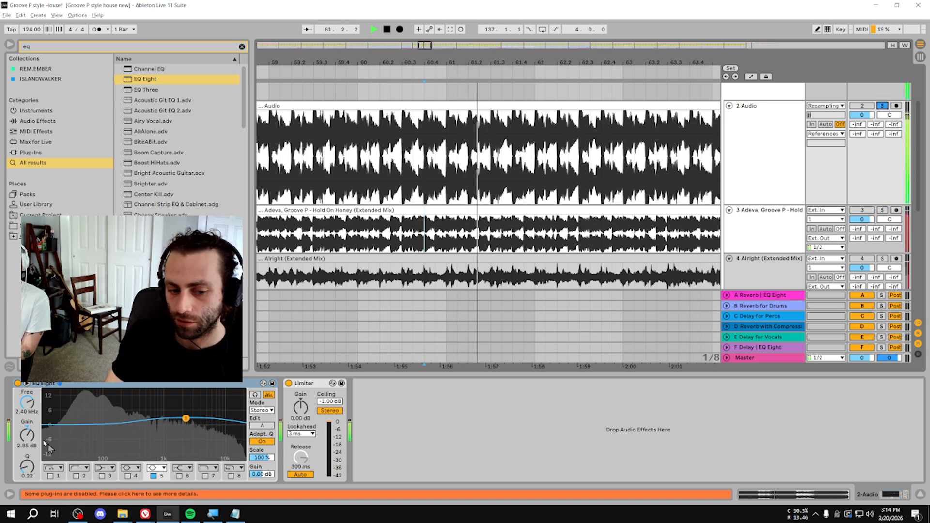
key(space)
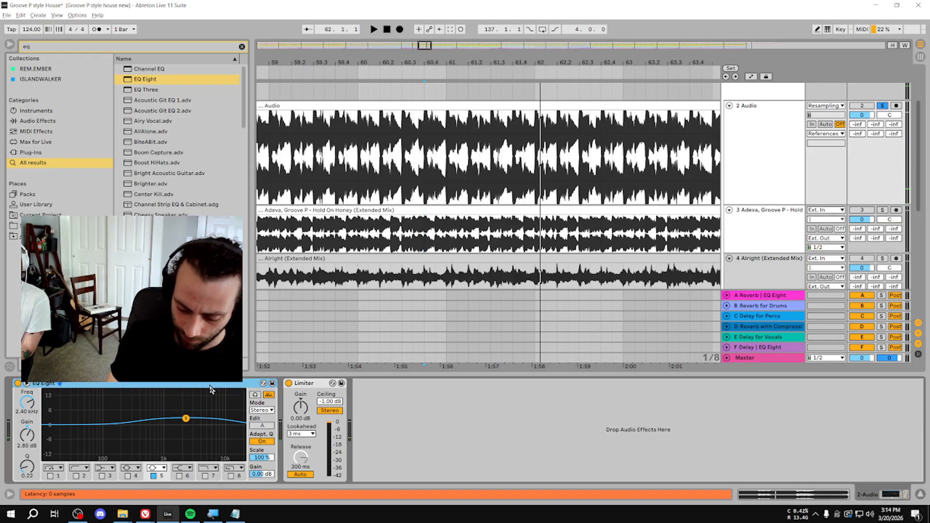
Step: Replace the EQ Eight on 2 Audio with a Multiband Dynamics and place it before the Limiter
key(Delete)
key(ctrl+f)
text(multiban)
key(Down)
key(Return)
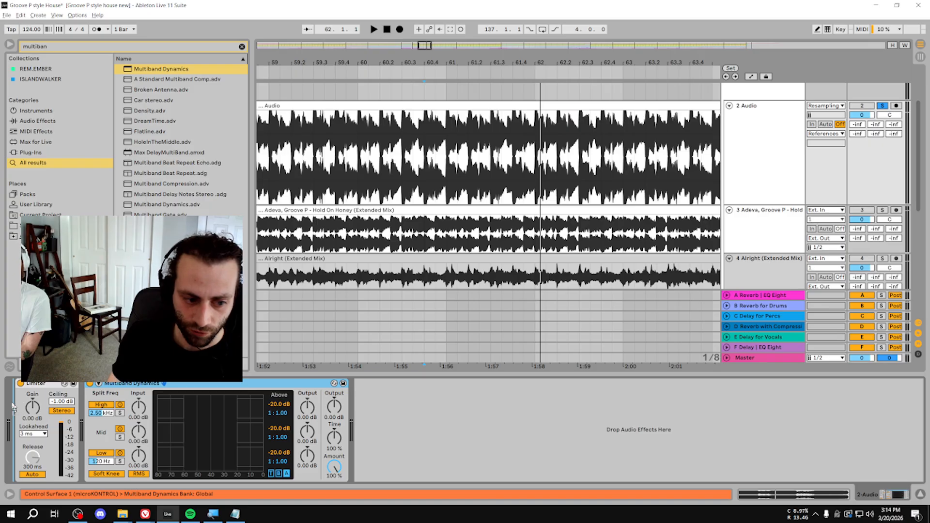
drag(47, 397, 482, 412)
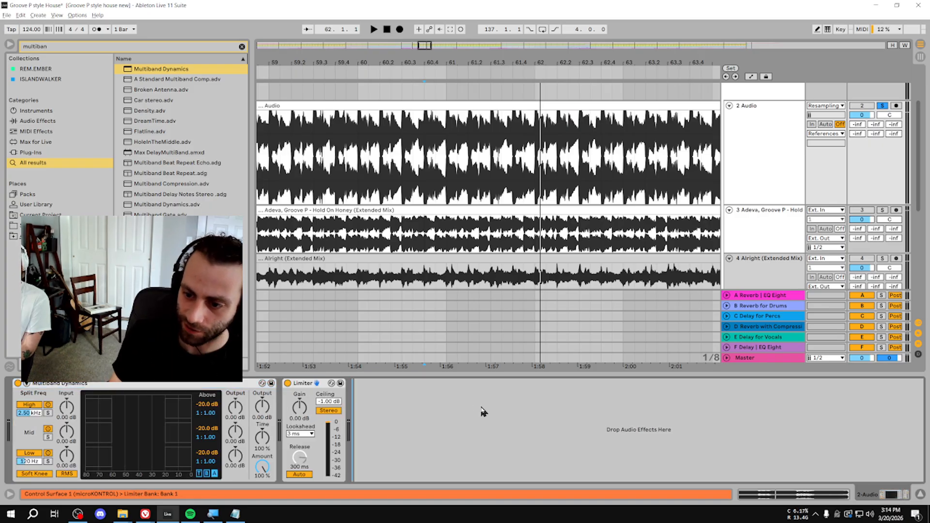
scroll(759, 240, down, 3)
scroll(758, 275, up, 5)
scroll(758, 274, up, 2)
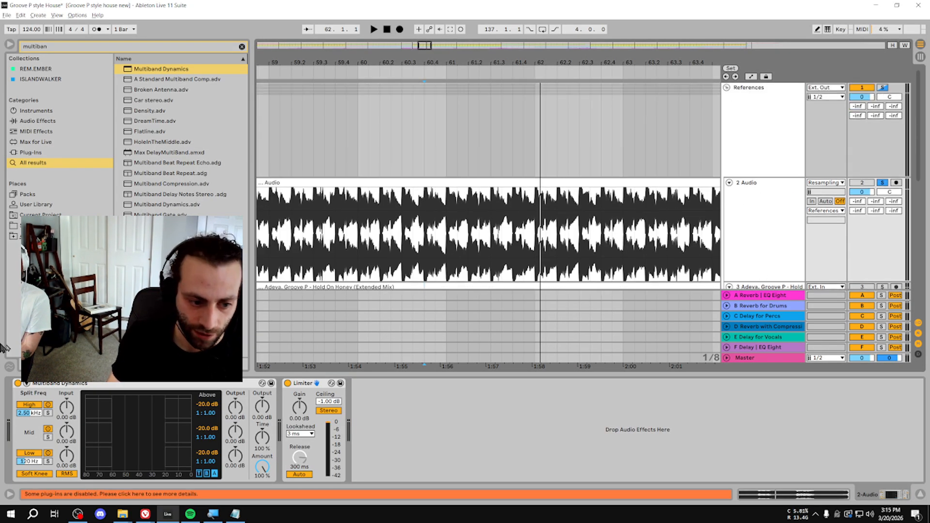
click(101, 389)
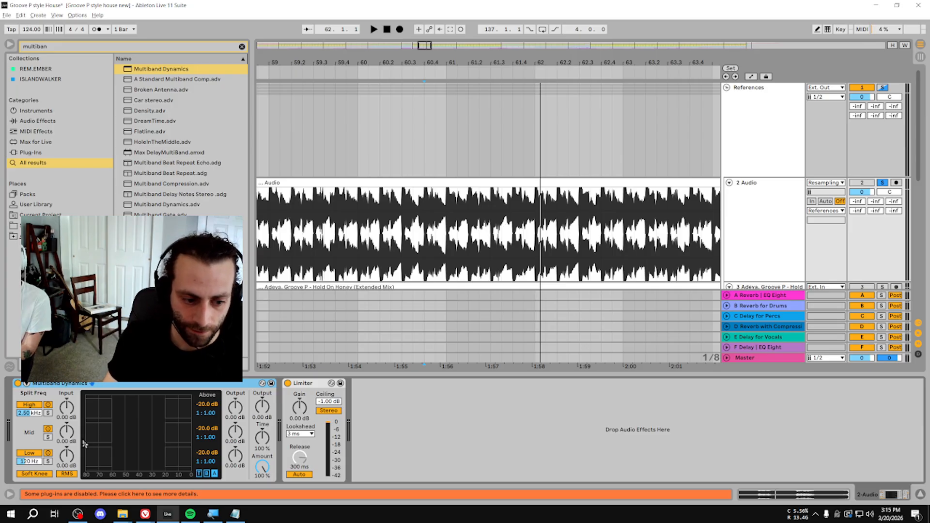
click(420, 410)
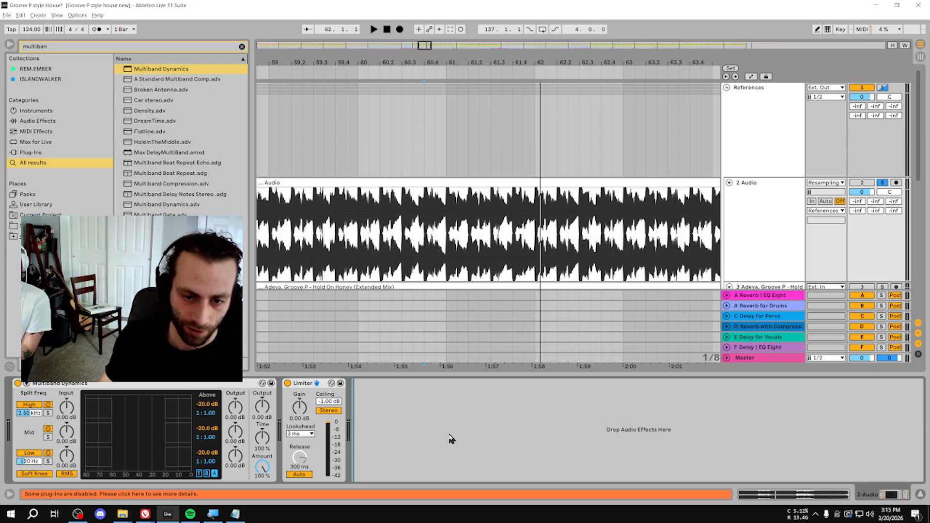
click(781, 193)
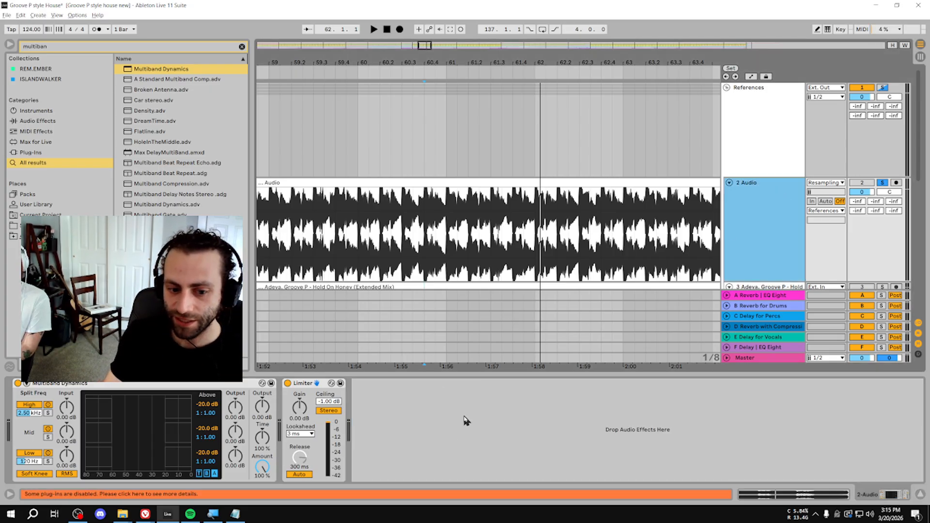
Step: Add an EQ Eight after the Limiter on 2 Audio and boost band 5 by 3.60 dB at 2.45 kHz with a Q of 0.19
click(437, 429)
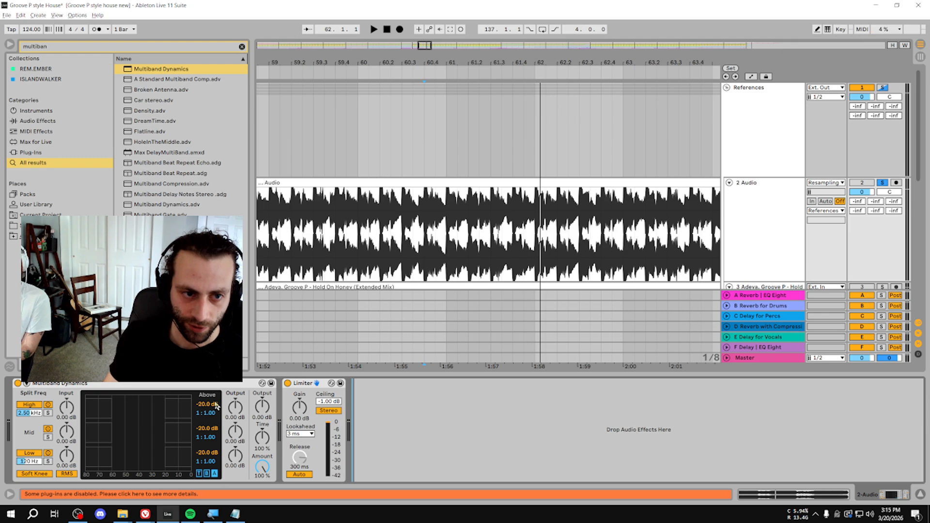
key(ctrl+f)
text(eq)
key(Down)
key(Down)
key(Return)
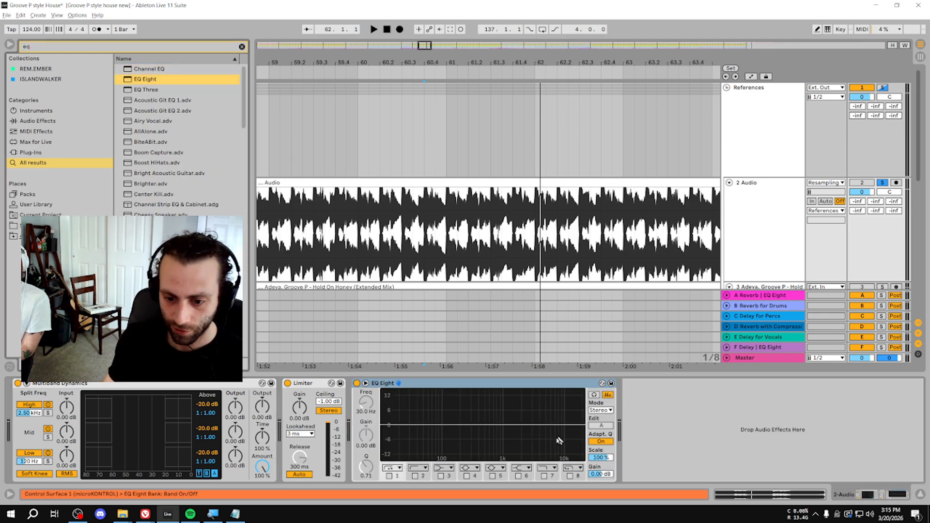
click(492, 476)
drag(442, 424, 527, 416)
drag(367, 466, 367, 490)
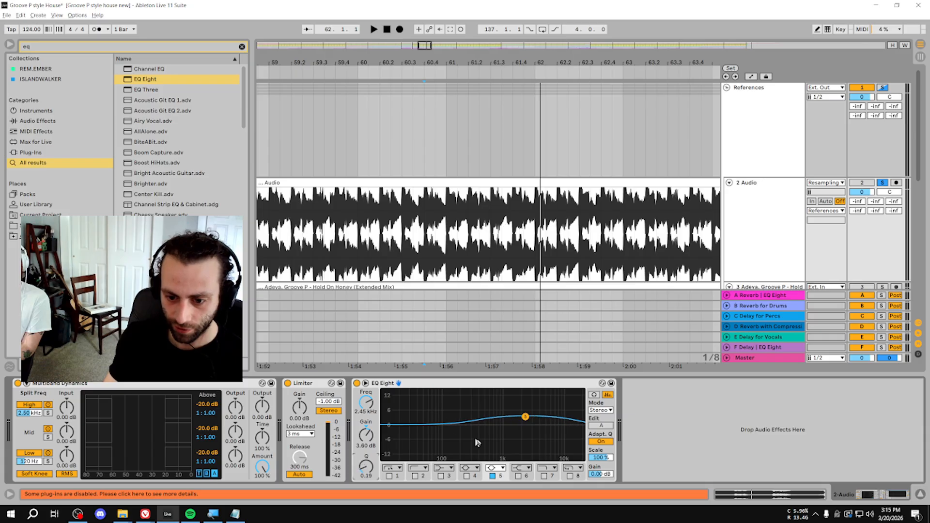
Step: Adjust band 5 to 3.46 dB at 2.46 kHz in the enlarged EQ display, close it and delete the EQ Eight
click(366, 383)
drag(732, 171, 732, 171)
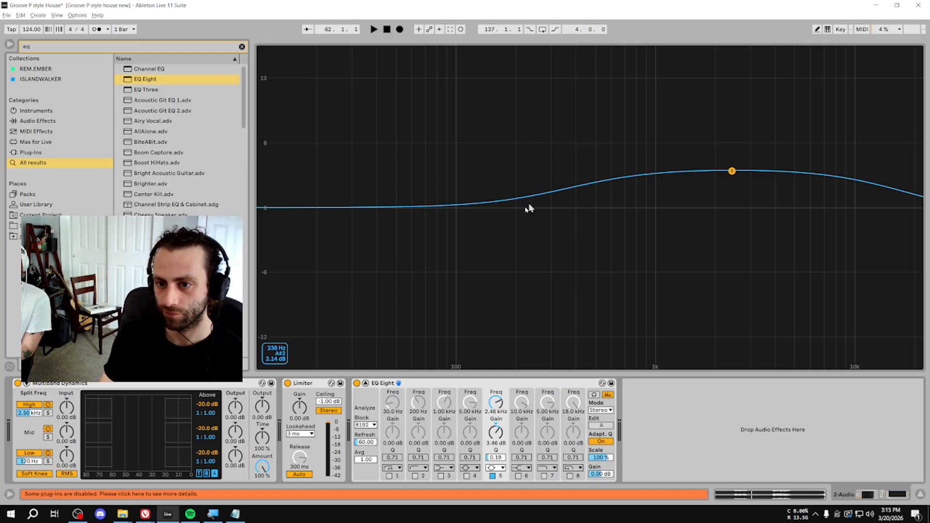
key(Escape)
click(437, 386)
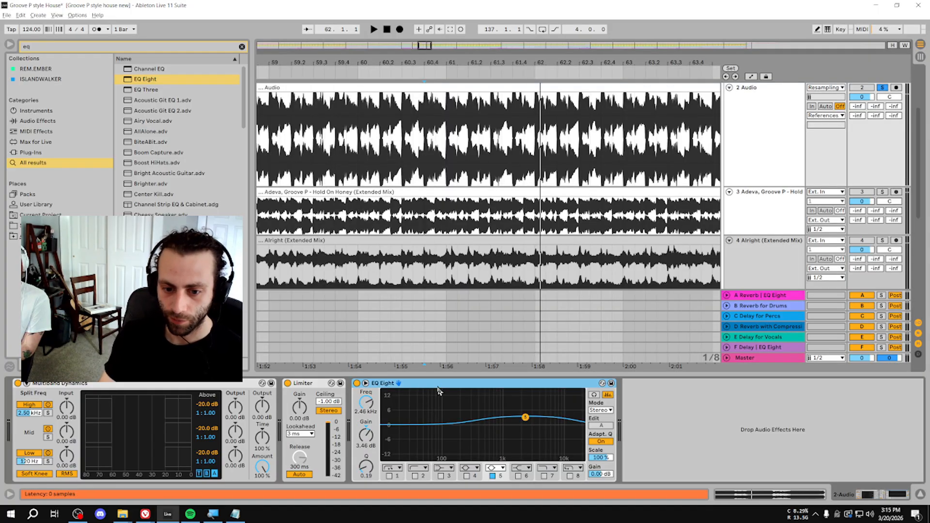
key(Delete)
Step: Move the Multiband Dynamics after the Limiter on 2 Audio
click(155, 385)
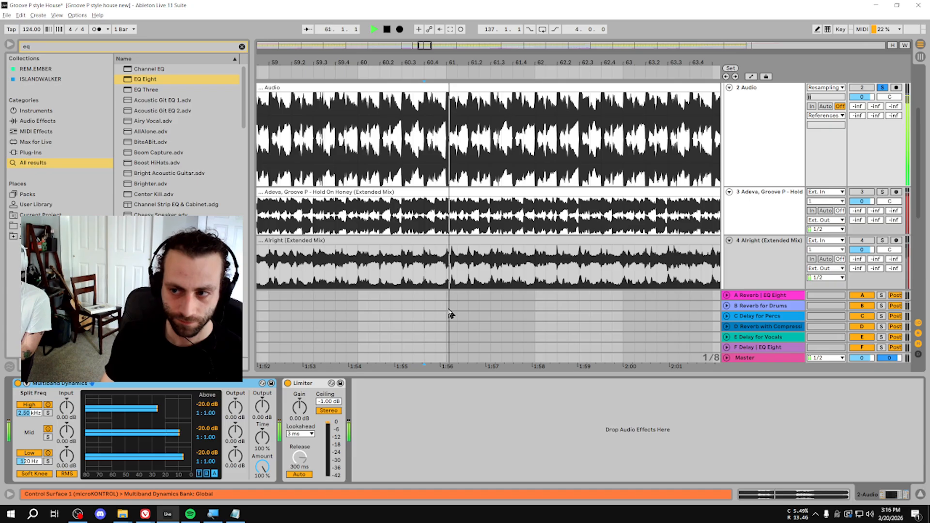
key(space)
drag(206, 385, 445, 388)
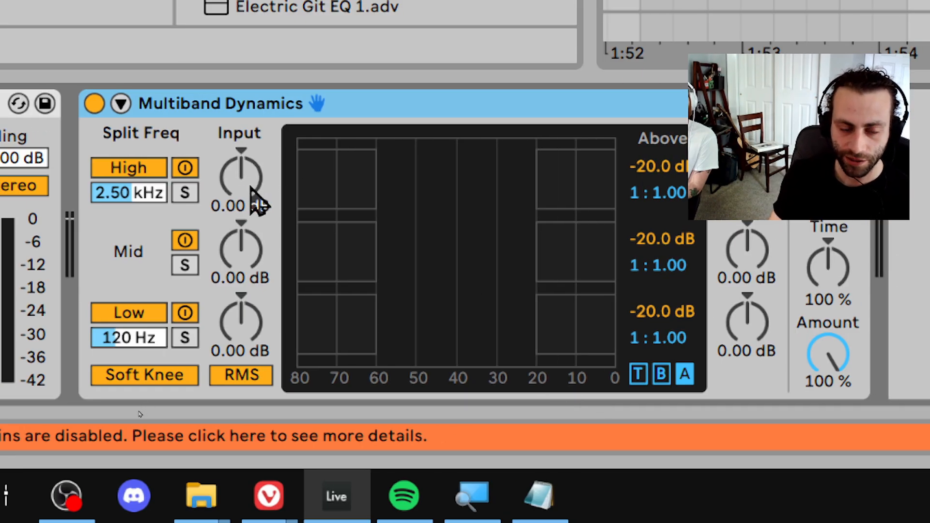
Step: During playback, set the High band's input to 8.00 dB and its Above threshold to -22.5 dB with a ratio of 1:1.56
key(space)
drag(249, 197, 249, 125)
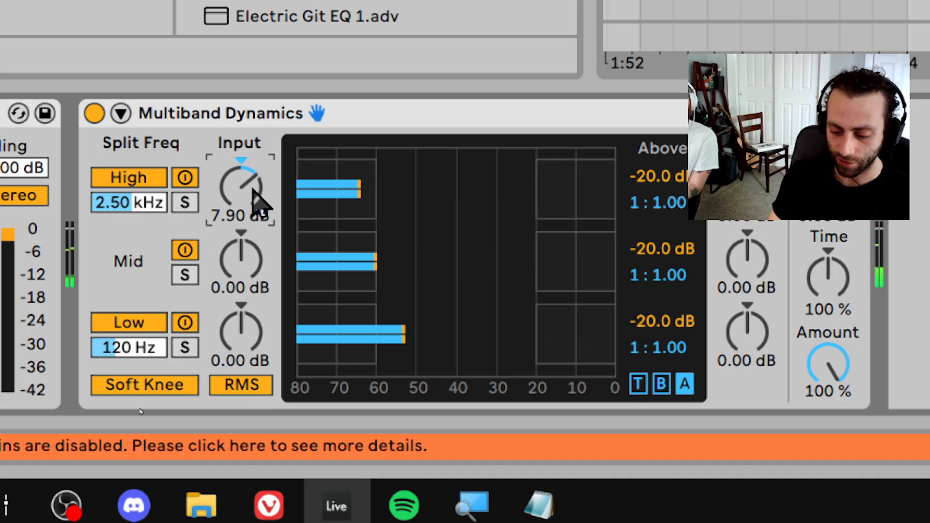
drag(259, 202, 260, 200)
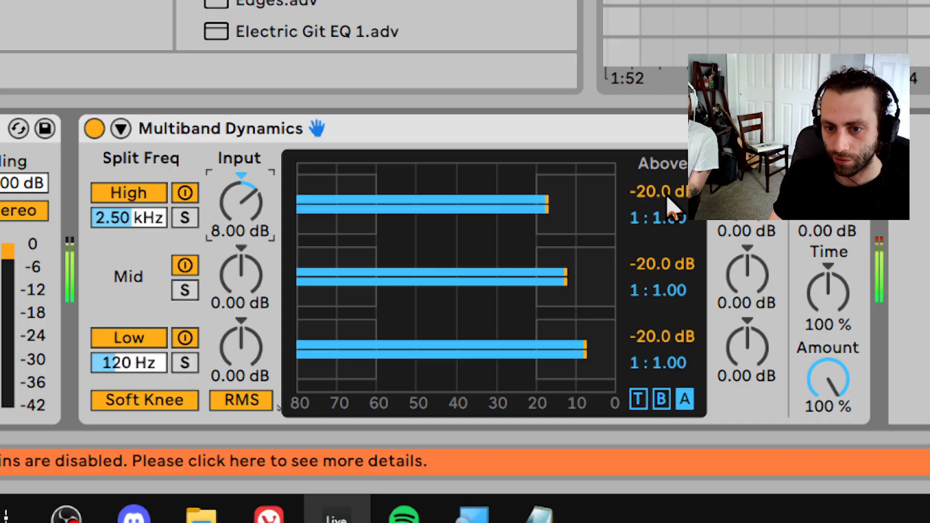
click(668, 192)
mouse_move(668, 192)
mouse_down()
mouse_move(668, 213)
mouse_move(678, 176)
mouse_move(678, 206)
mouse_up()
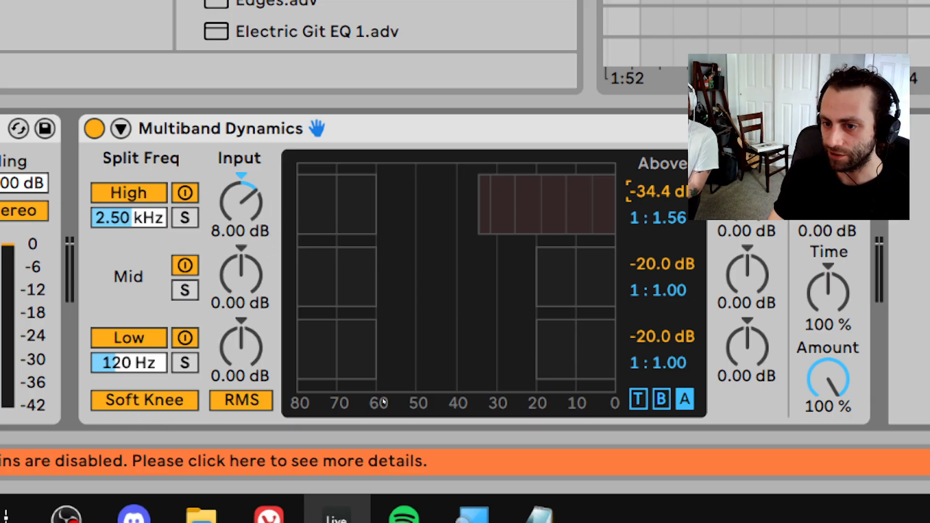
drag(678, 192, 658, 195)
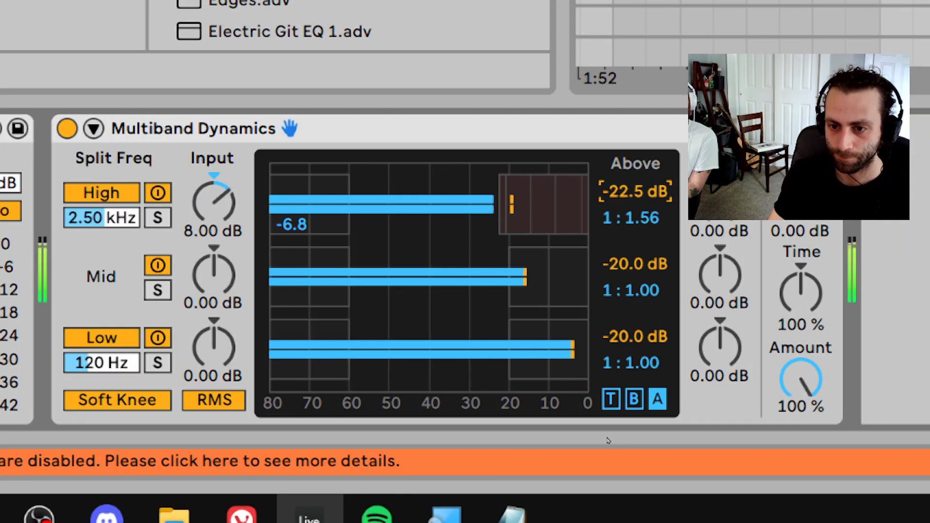
Step: Raise the High band's input to 24.0 dB, lower its Above threshold to -30.0 dB and play the result
drag(234, 220, 234, 179)
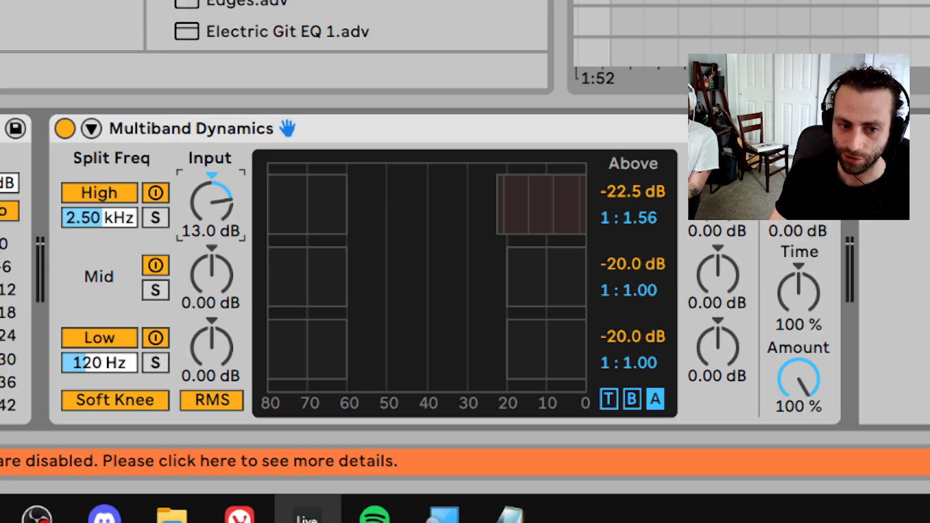
drag(211, 201, 212, 74)
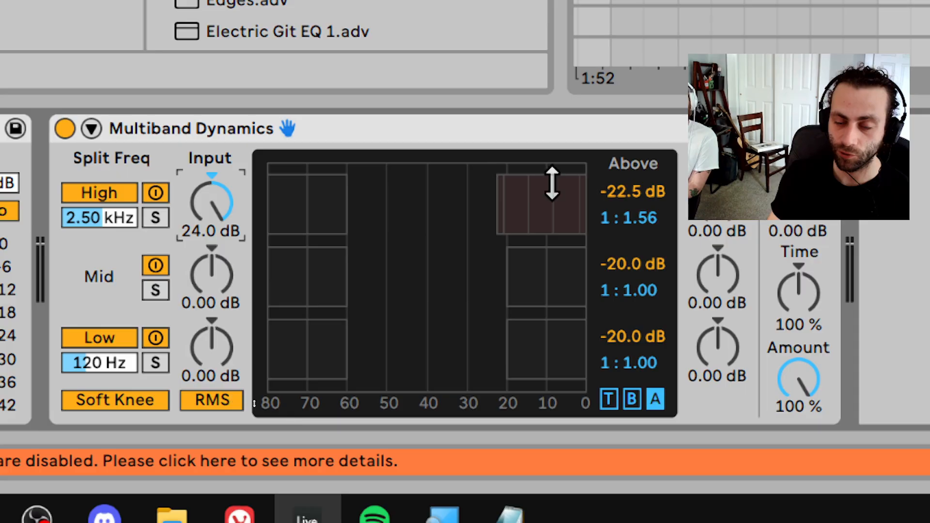
drag(638, 185, 630, 227)
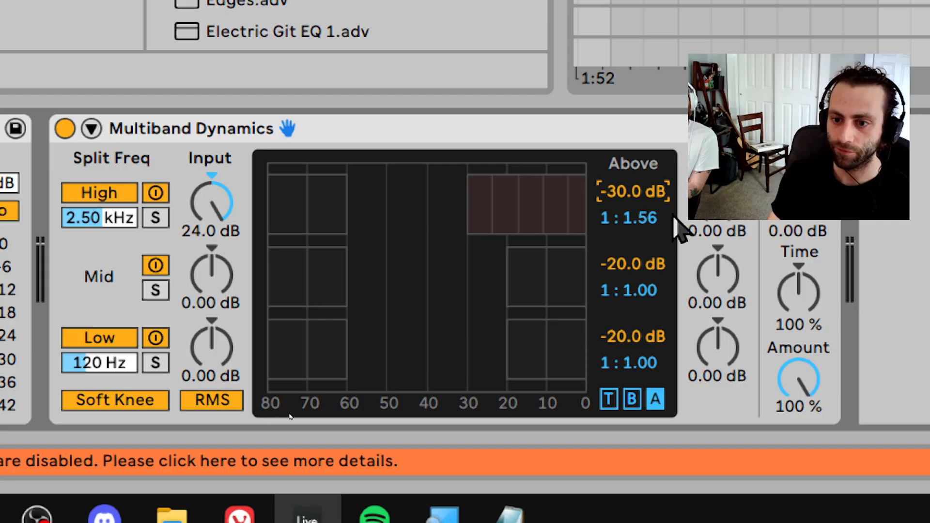
key(space)
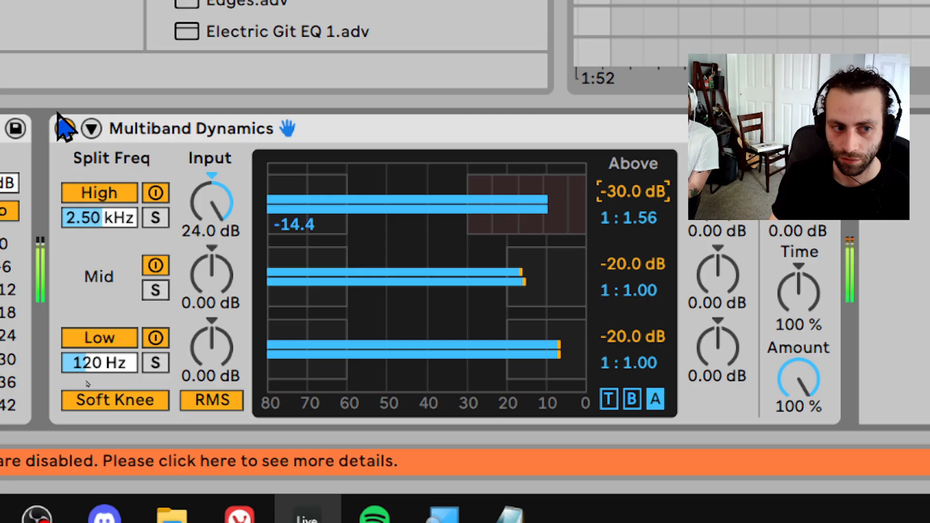
Step: Bypass and re-enable the Multiband Dynamics to compare the sound, and reduce the High band's input to 14.5 dB
click(64, 129)
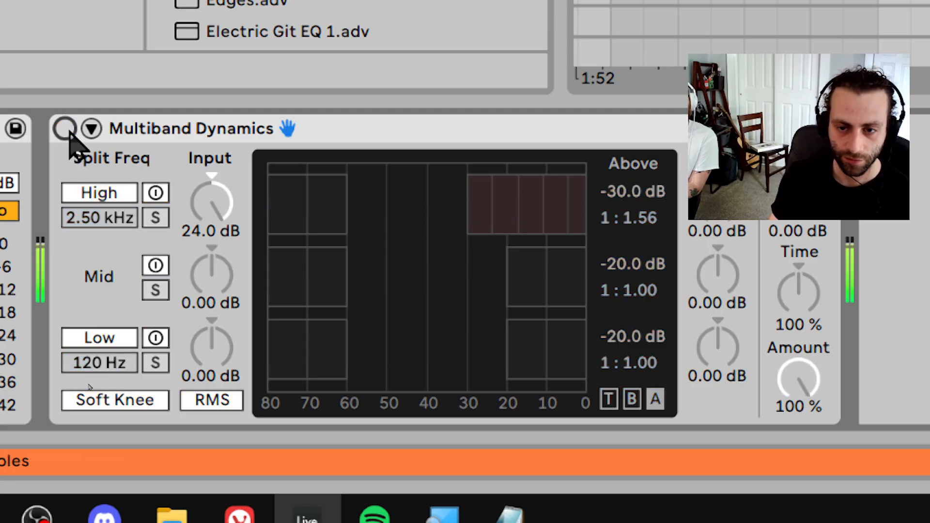
click(64, 128)
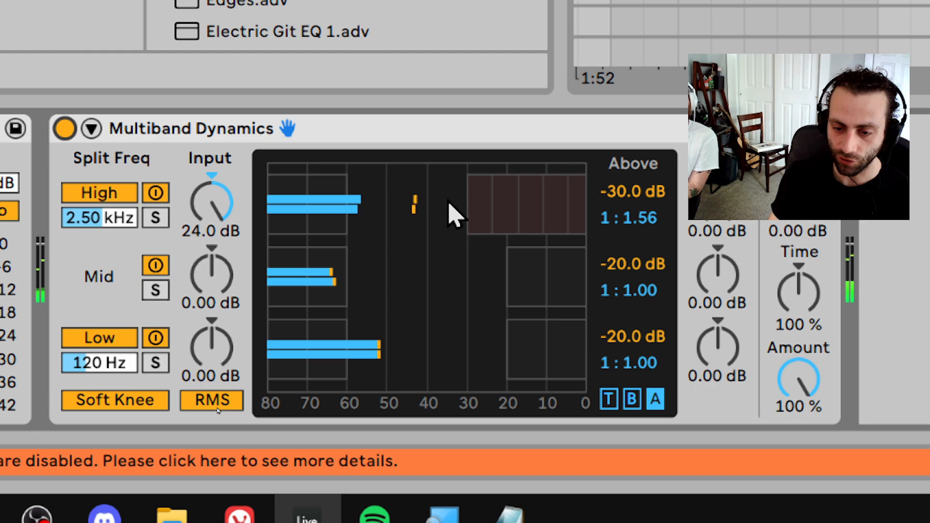
drag(211, 203, 211, 208)
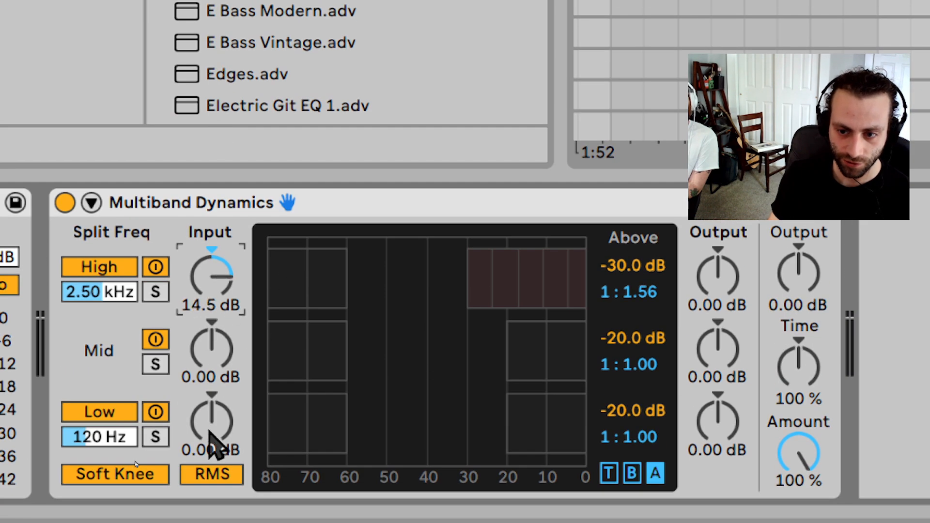
Step: Set the Low band's input to 20.4 dB and its Above threshold to -30.0 dB with a ratio of 1:1.49
drag(213, 420, 213, 394)
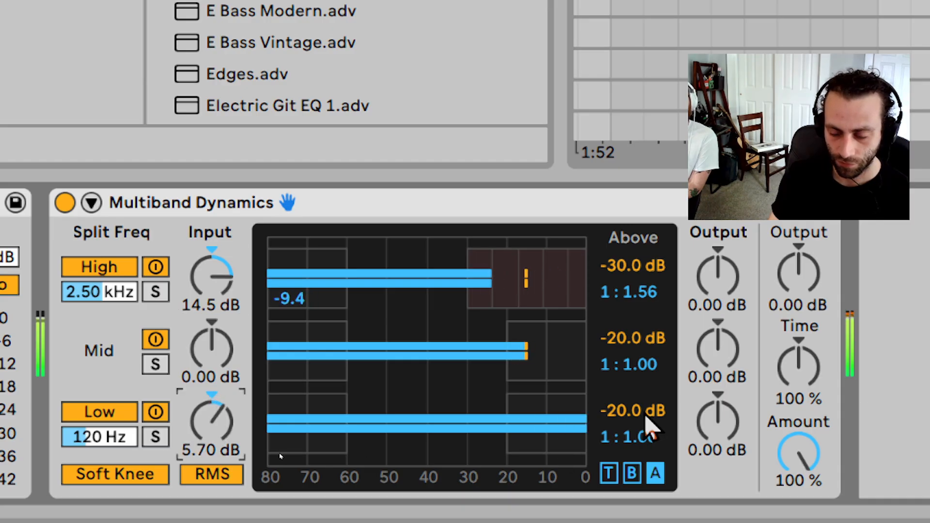
mouse_move(629, 416)
mouse_down()
mouse_move(651, 442)
mouse_move(644, 427)
mouse_up()
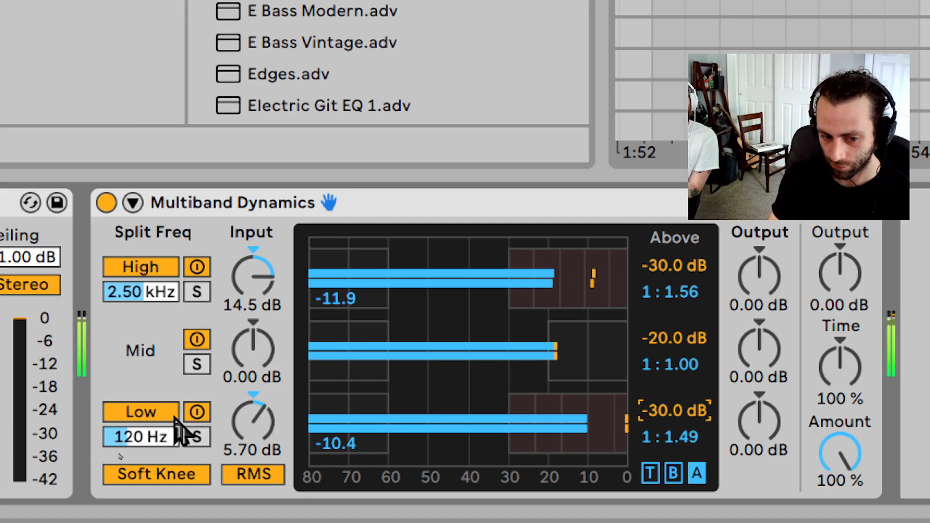
drag(252, 421, 253, 354)
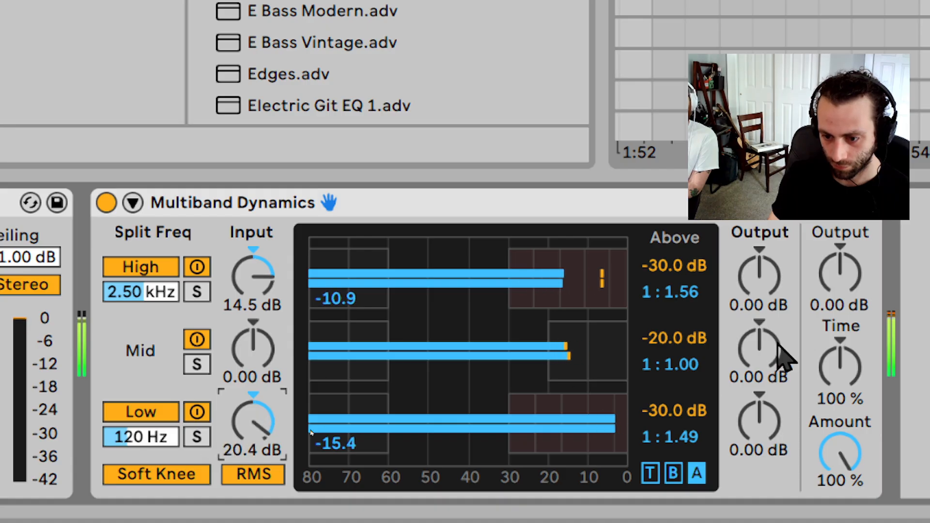
Step: Set the Low band's ratio to 1:1.83, and bypass and re-enable the Multiband Dynamics to compare the sound
mouse_move(695, 438)
mouse_down()
mouse_move(695, 426)
mouse_move(697, 440)
mouse_up()
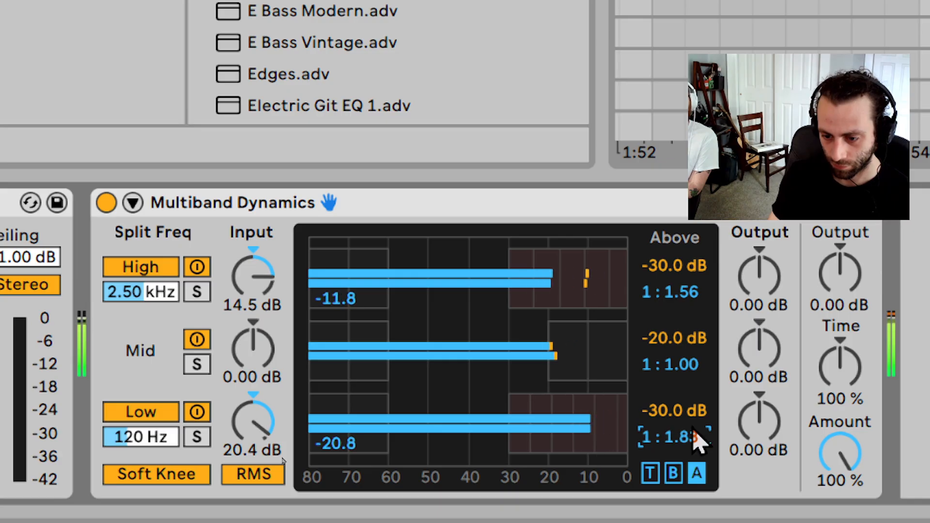
click(106, 202)
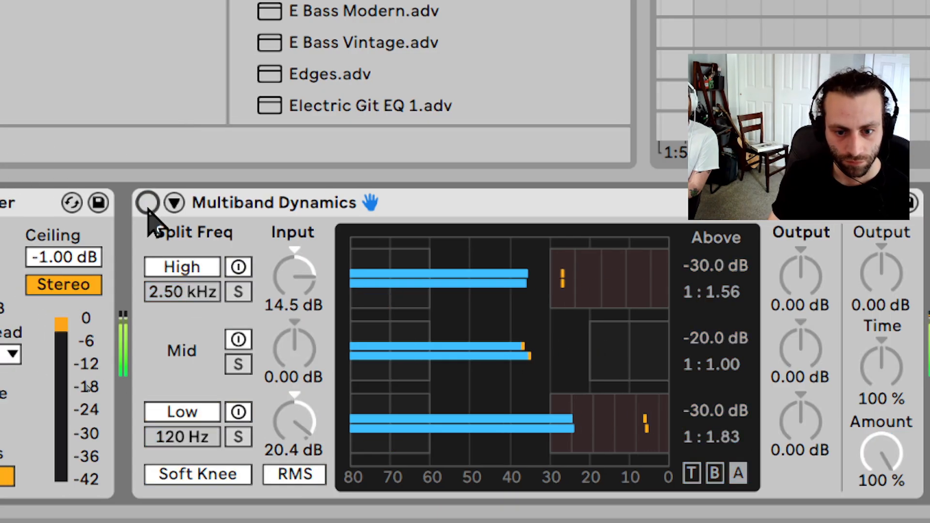
click(147, 204)
Step: Set the Mid band's input to 7.90 dB and its Above threshold to -33.1 dB with a ratio of 1:1.36, and play the result
drag(315, 366, 316, 361)
drag(294, 314, 294, 291)
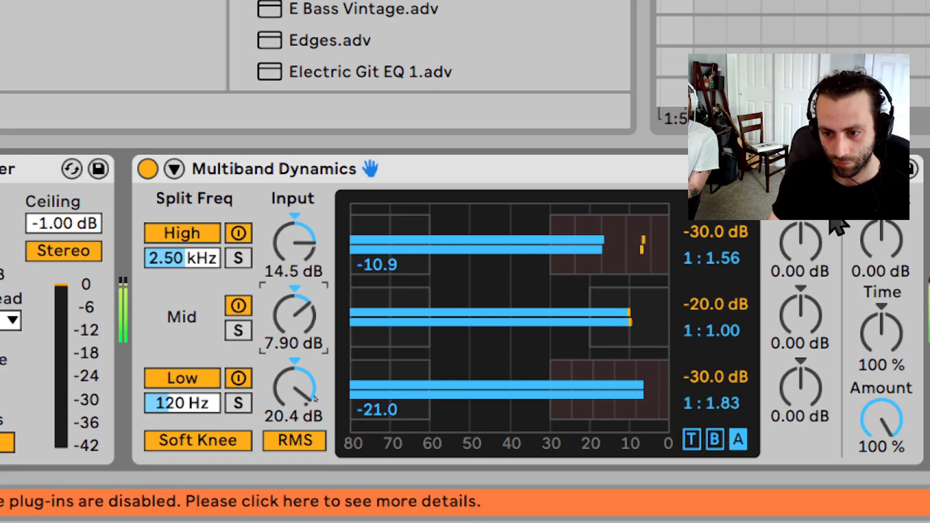
drag(716, 304, 729, 325)
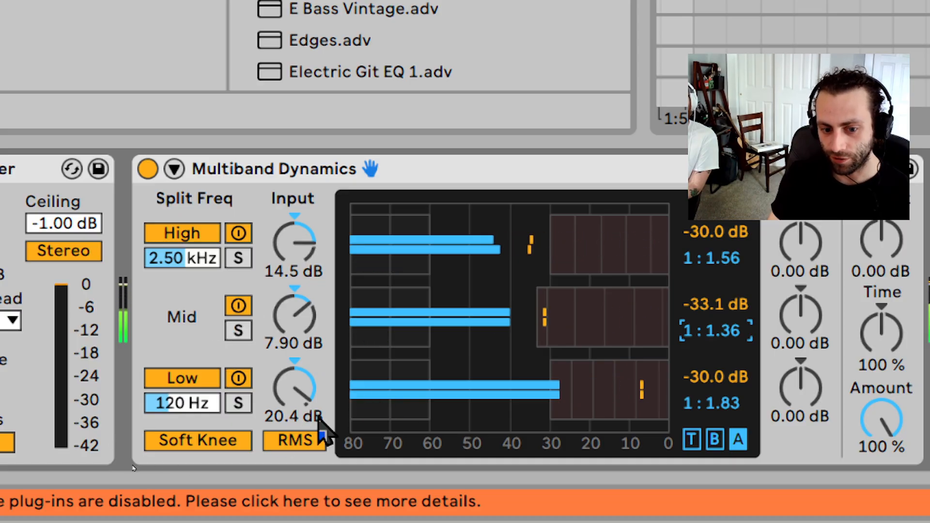
click(357, 421)
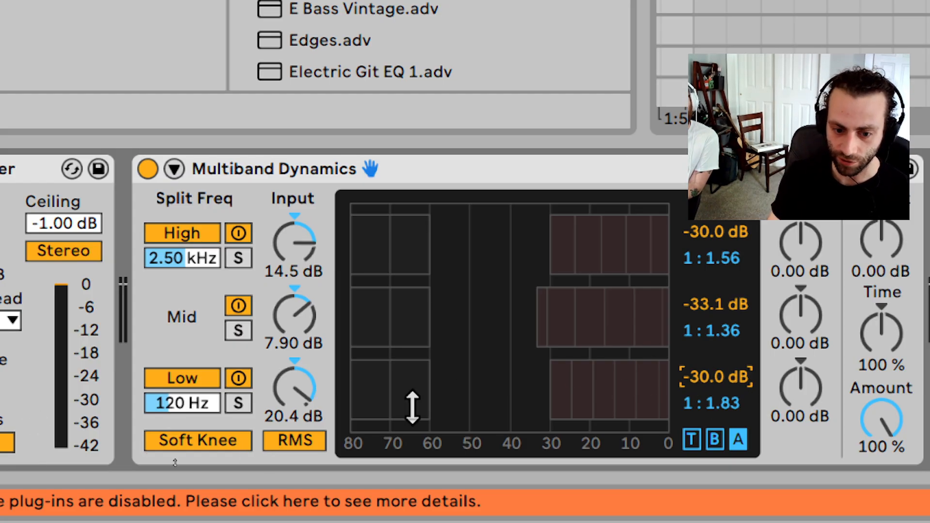
key(space)
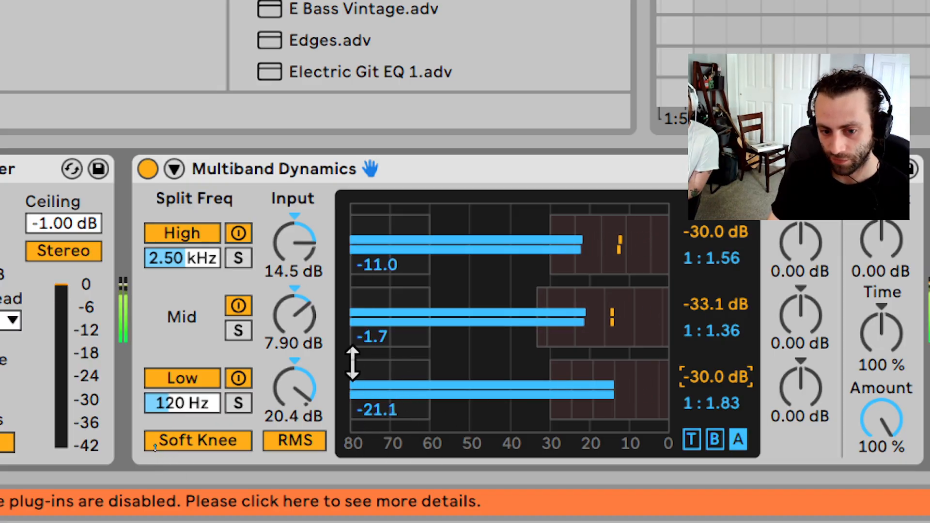
Step: Set the High, Mid and Low band inputs to 8.00 dB each, and bypass and re-enable the Multiband Dynamics
click(252, 175)
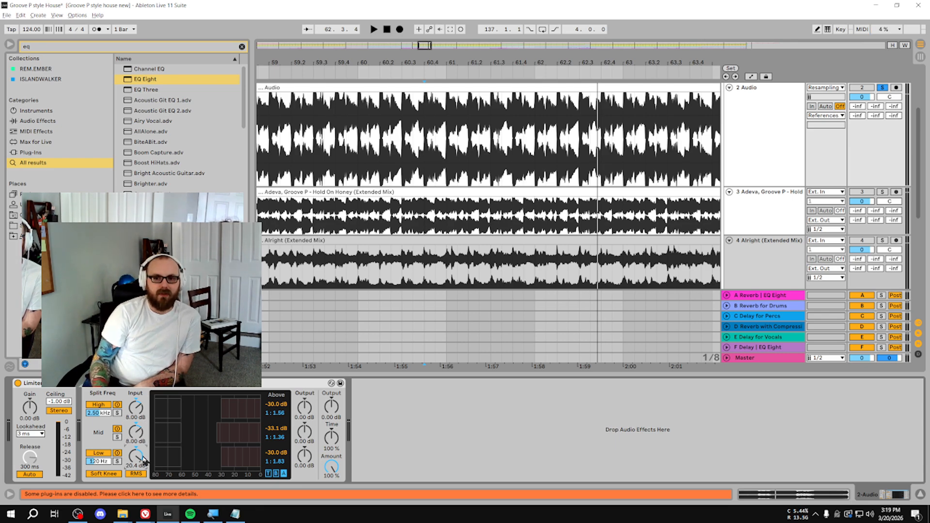
click(88, 387)
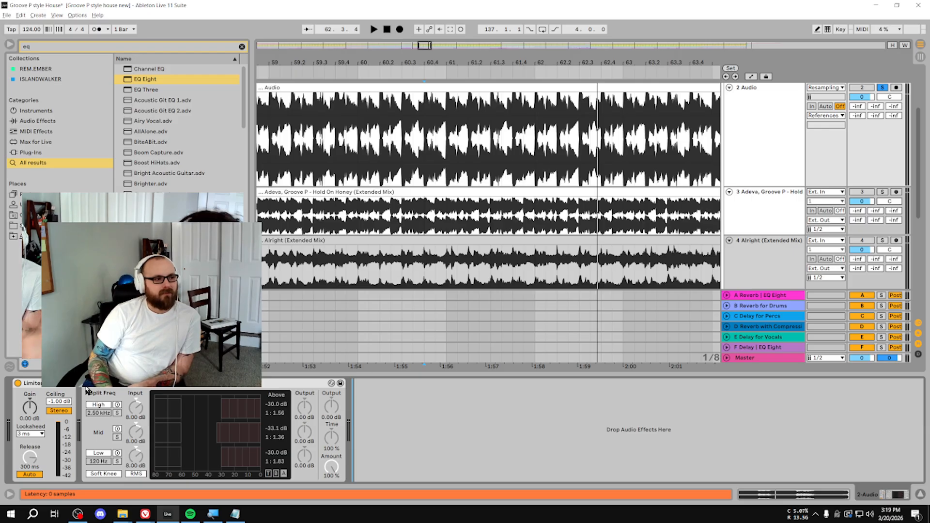
click(86, 387)
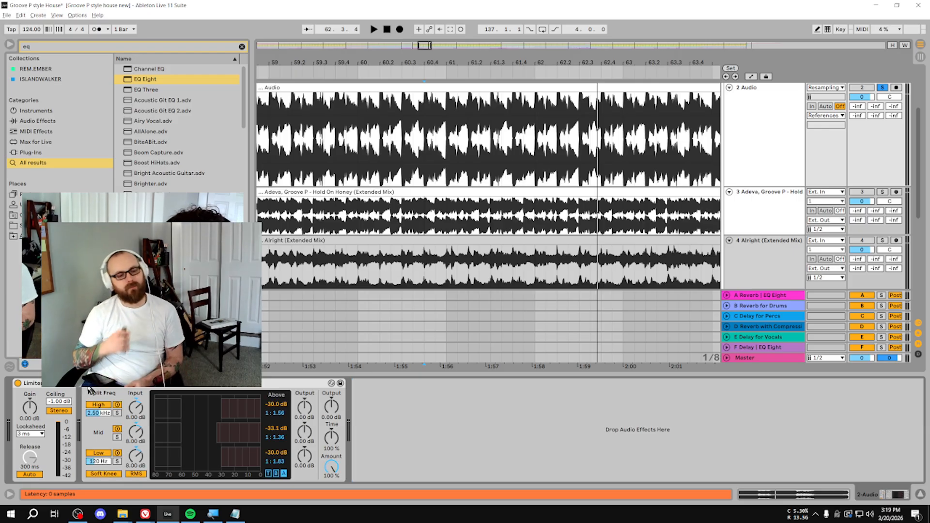
Step: Place the insert marker at 61.1.1 in Drop 1 and show the Master track's device chain
click(443, 154)
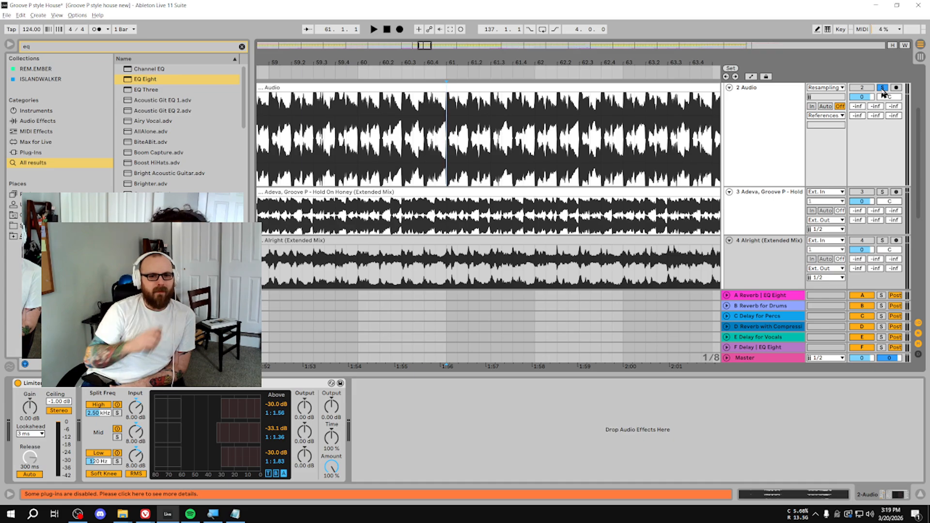
drag(593, 62, 593, 1)
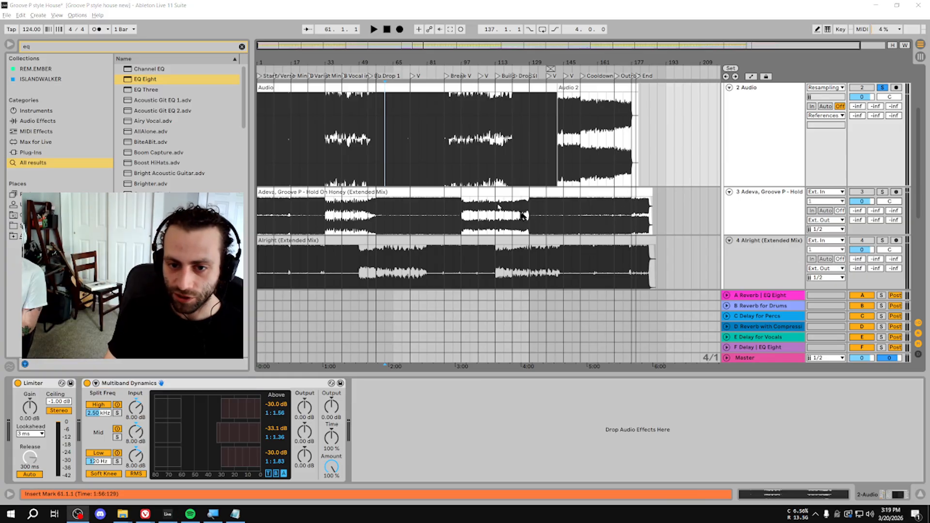
drag(394, 62, 339, 204)
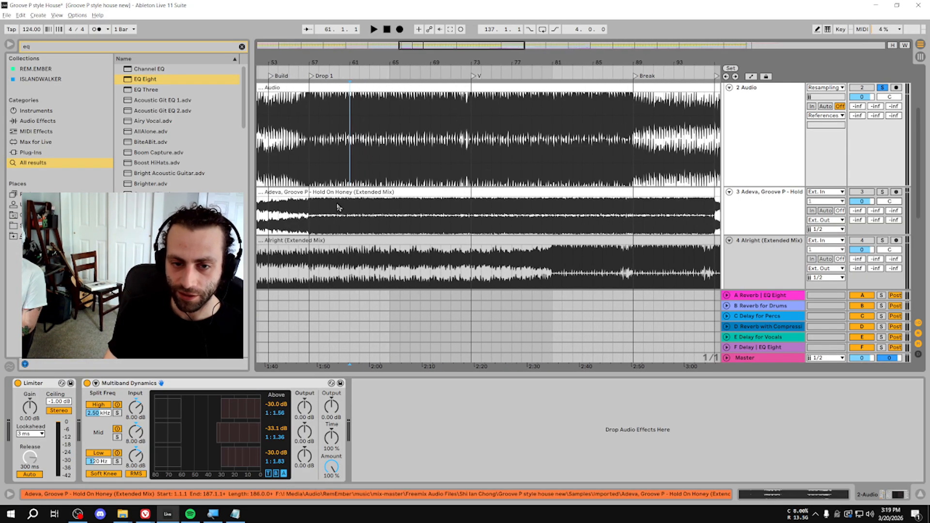
click(420, 376)
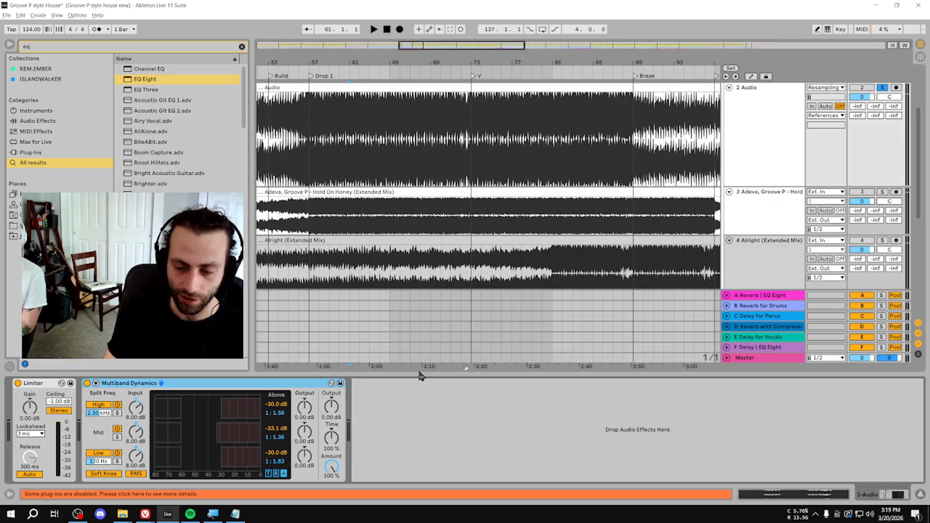
click(756, 362)
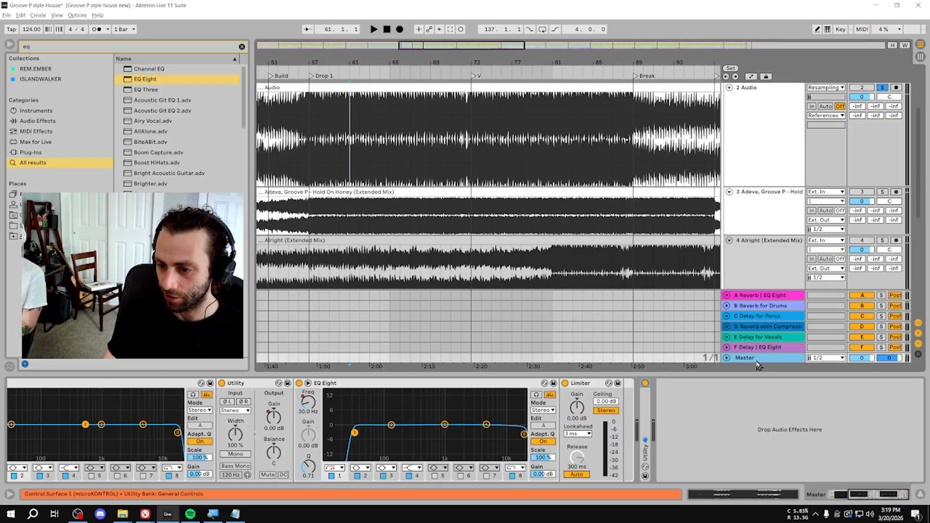
click(745, 410)
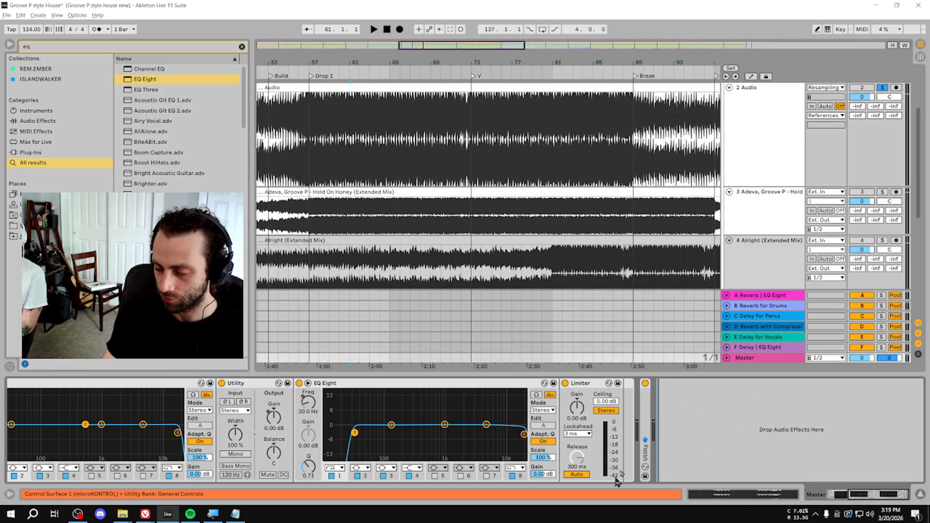
Step: Examine the device chains on the 2 Audio track, the return tracks, the FX group and the References group
click(748, 149)
scroll(760, 218, down, 6)
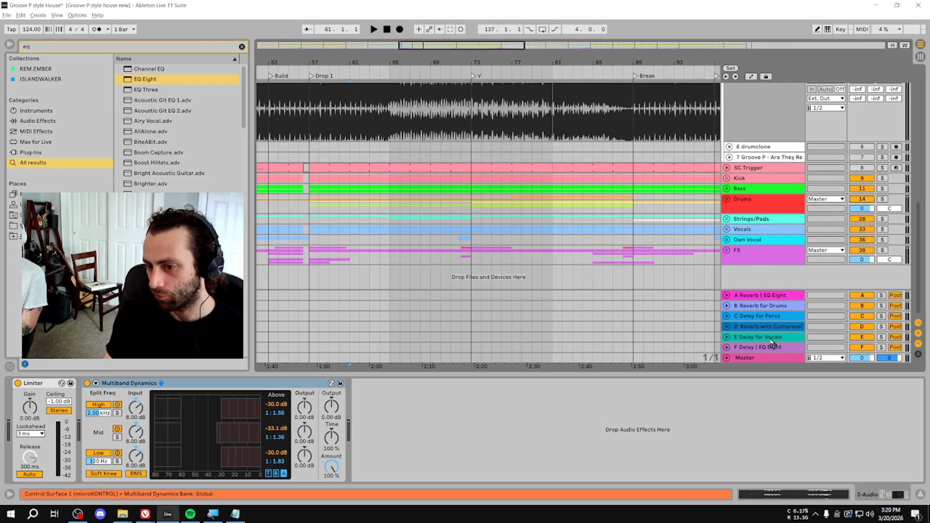
click(771, 339)
click(765, 329)
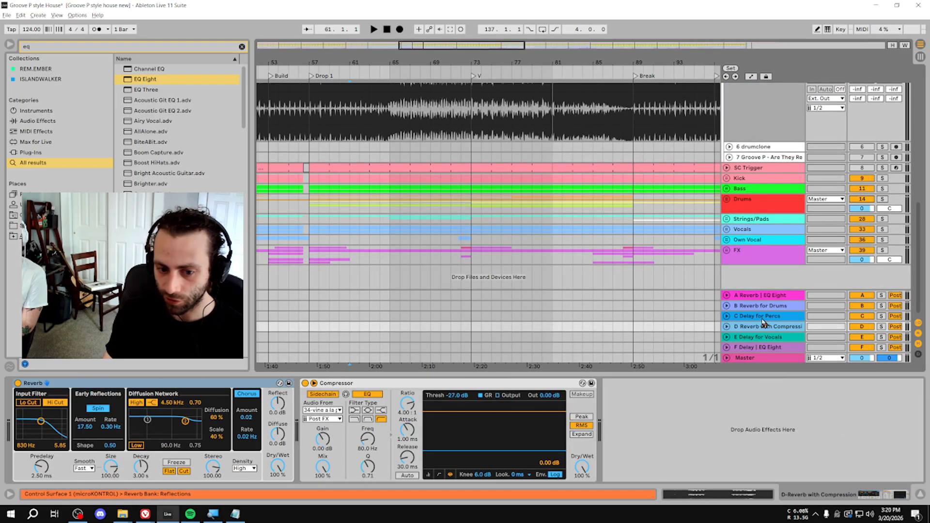
click(764, 321)
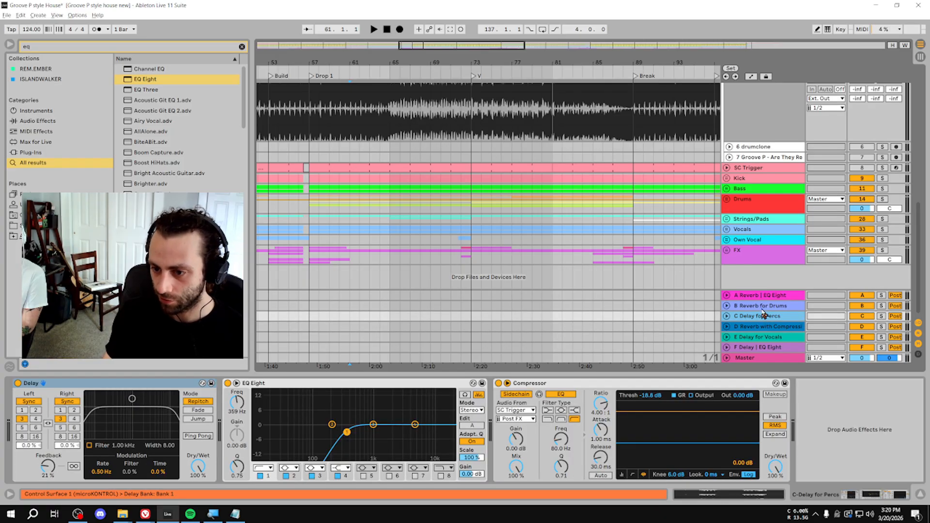
click(761, 307)
click(760, 299)
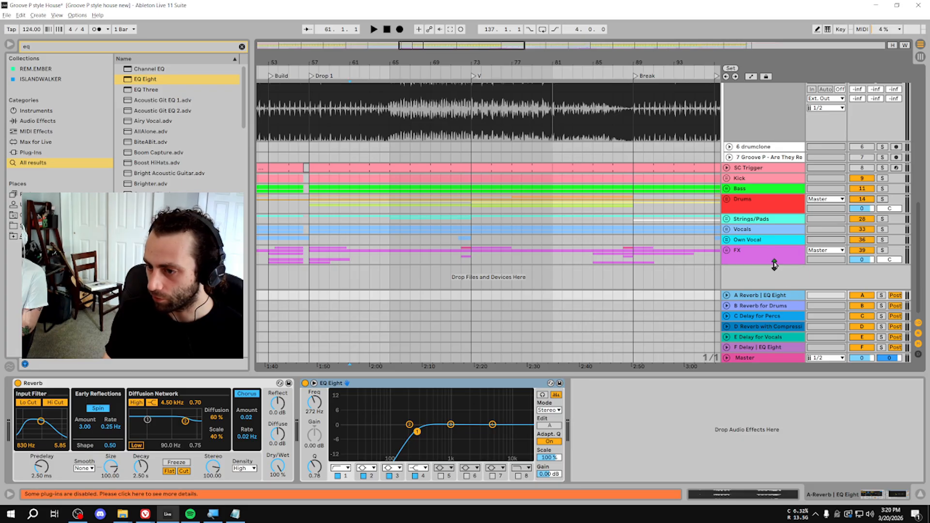
click(755, 257)
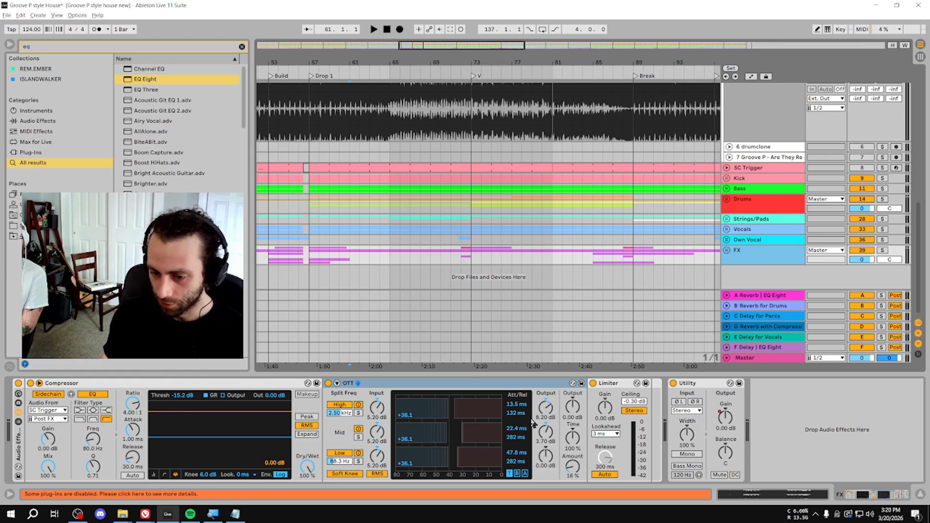
scroll(694, 215, up, 6)
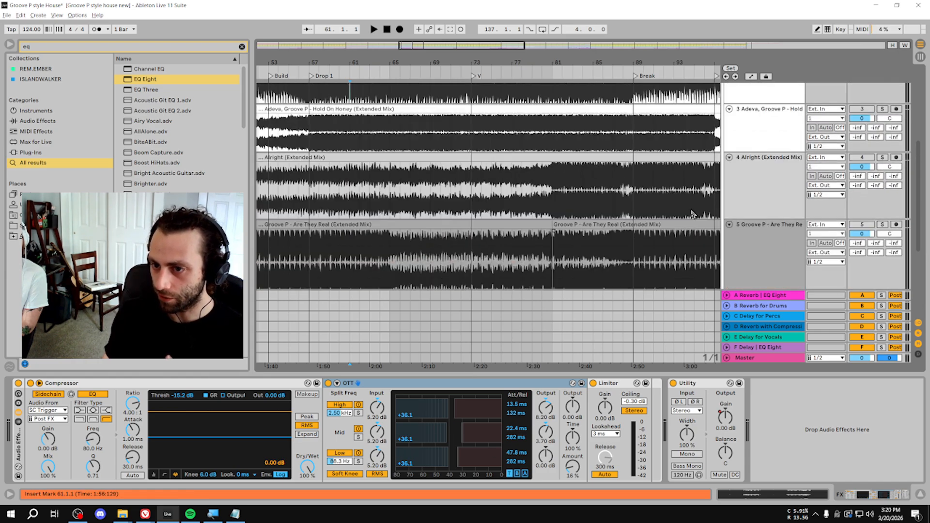
click(765, 146)
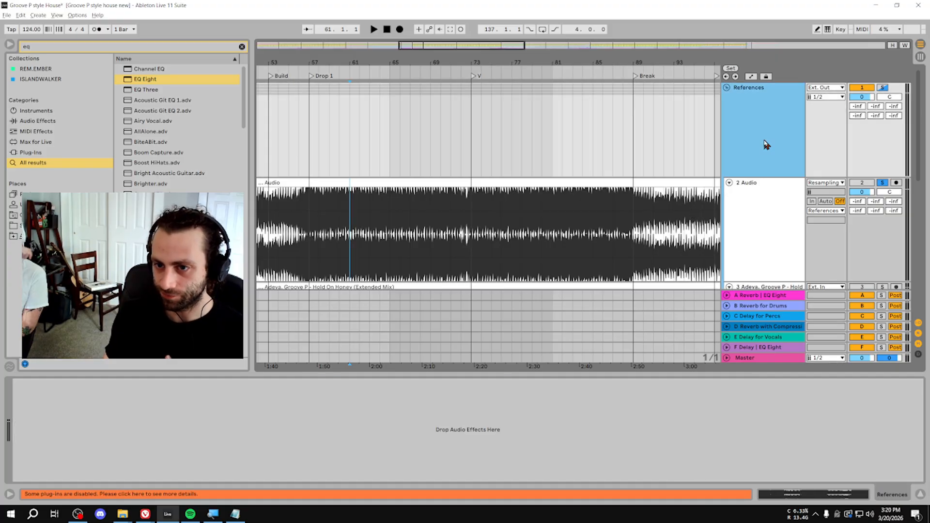
Step: Fold the References group and add Multiband Dynamics at the end of the Master track's device chain
click(726, 88)
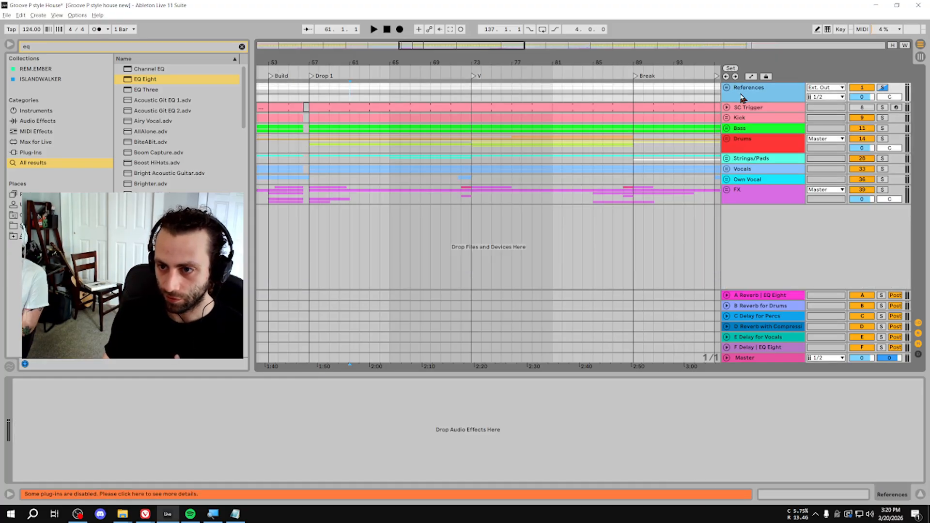
click(758, 360)
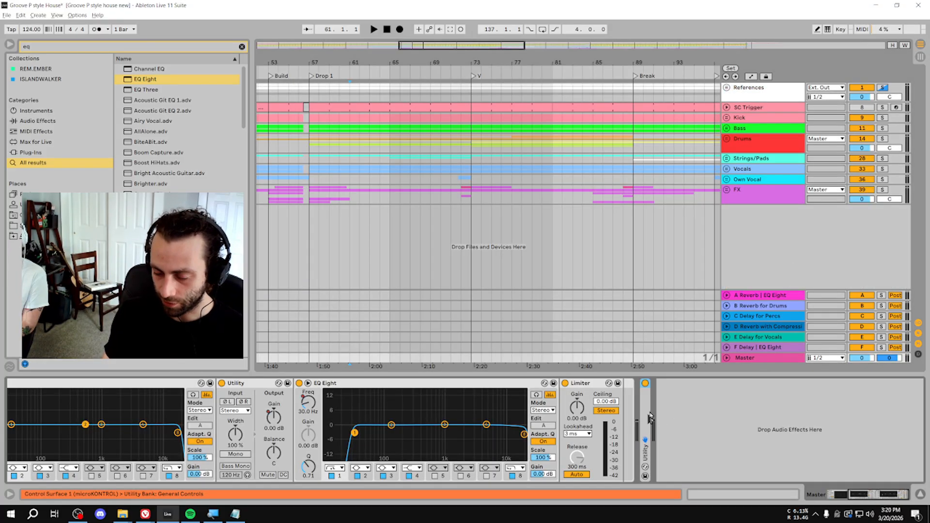
click(752, 361)
click(315, 262)
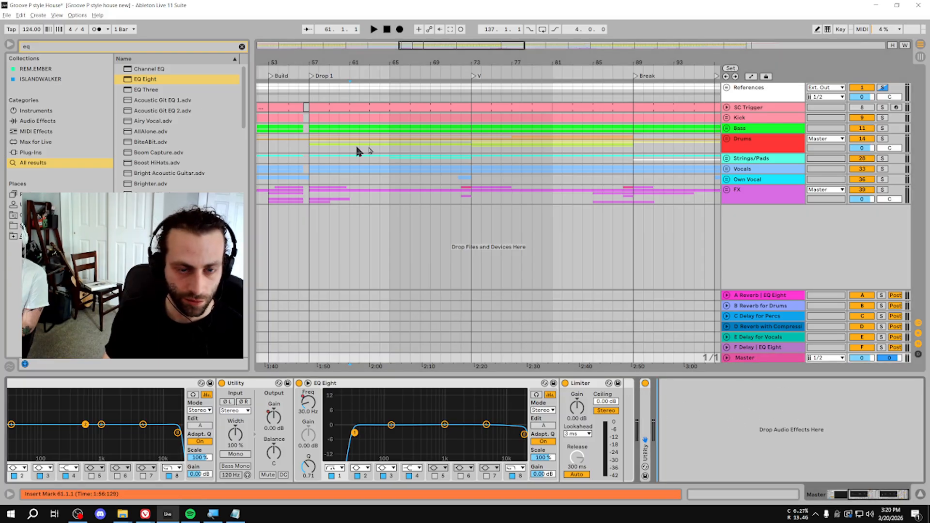
key(ctrl+f)
text(multiband)
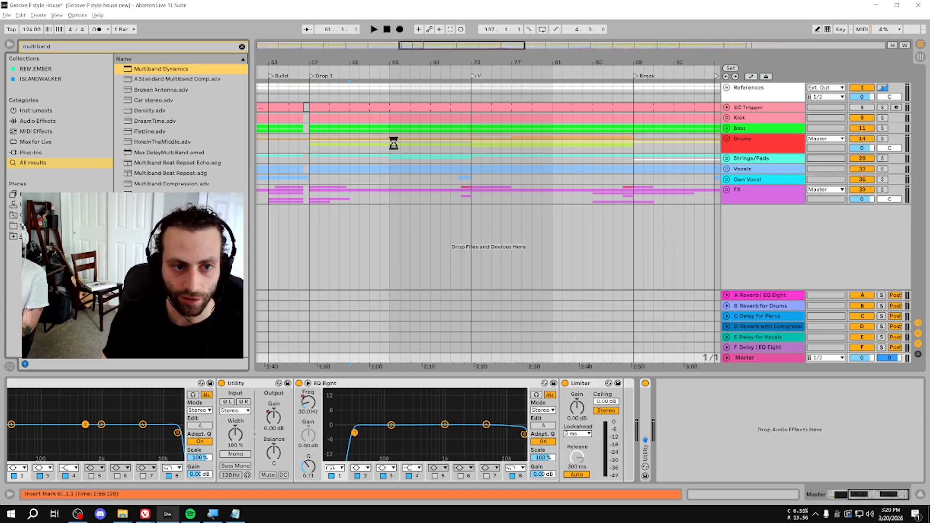
Step: Unsolo and deactivate the References group, and set the High band's input on the Master's Multiband Dynamics to 10.2 dB during playback
click(882, 88)
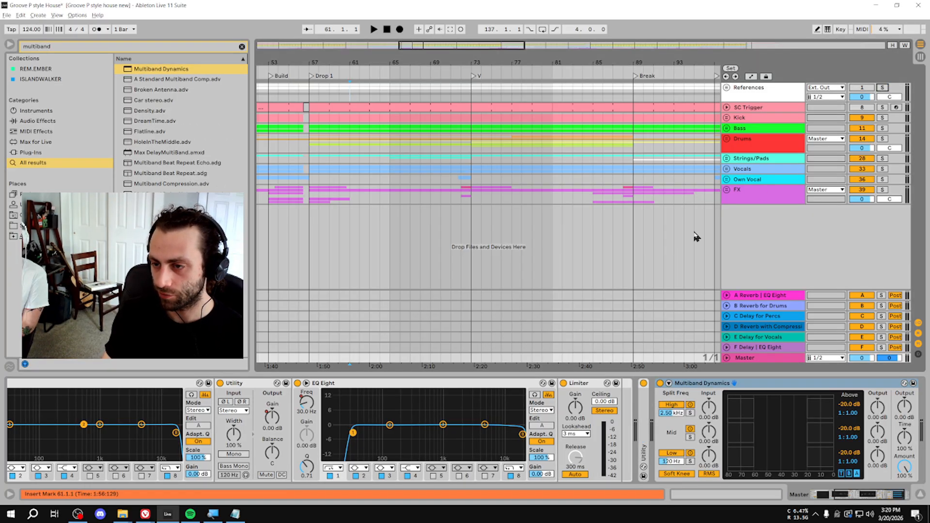
key(space)
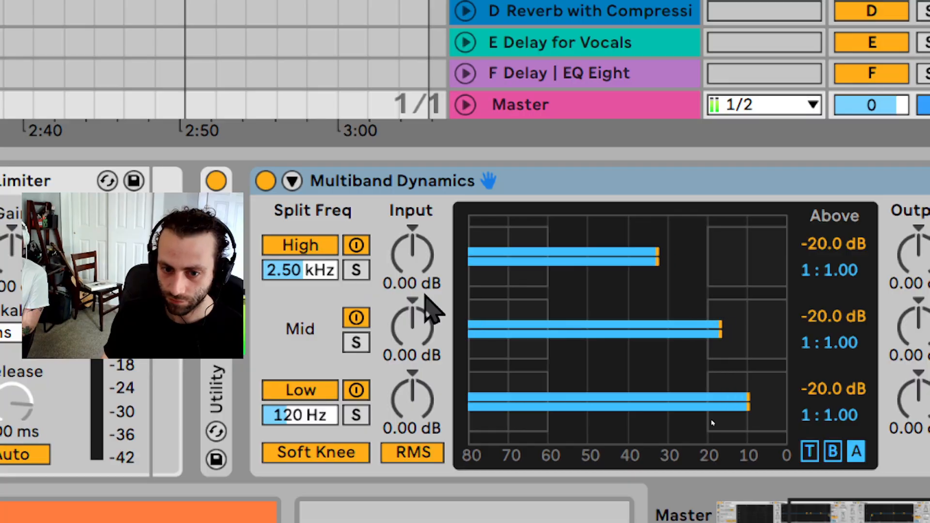
drag(577, 466, 576, 453)
drag(412, 254, 412, 217)
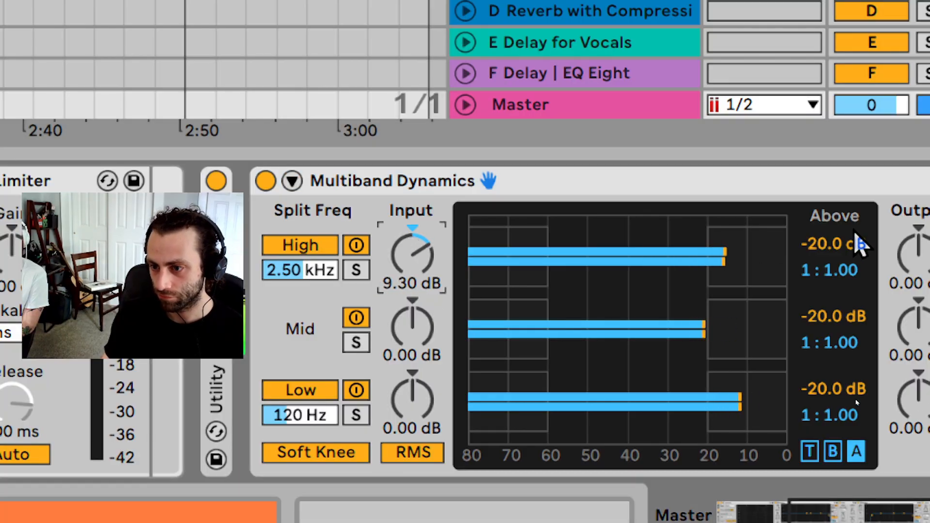
drag(417, 257, 416, 253)
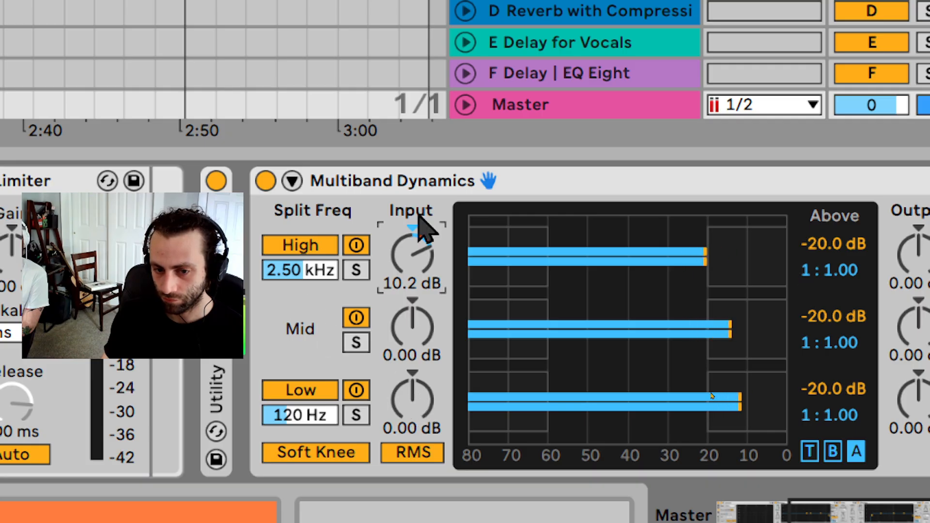
Step: Toggle the Master's Multiband Dynamics off and on repeatedly to compare the High boost, leaving the device bypassed
click(265, 182)
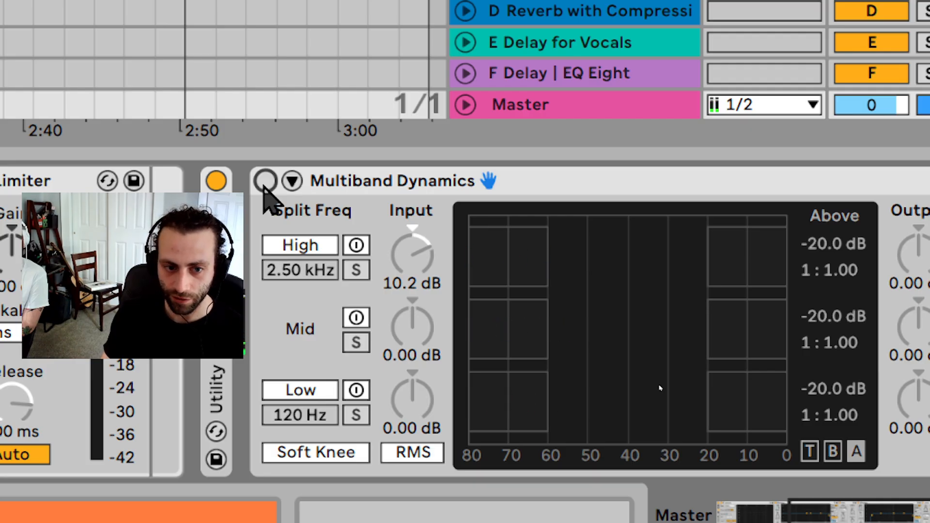
click(265, 182)
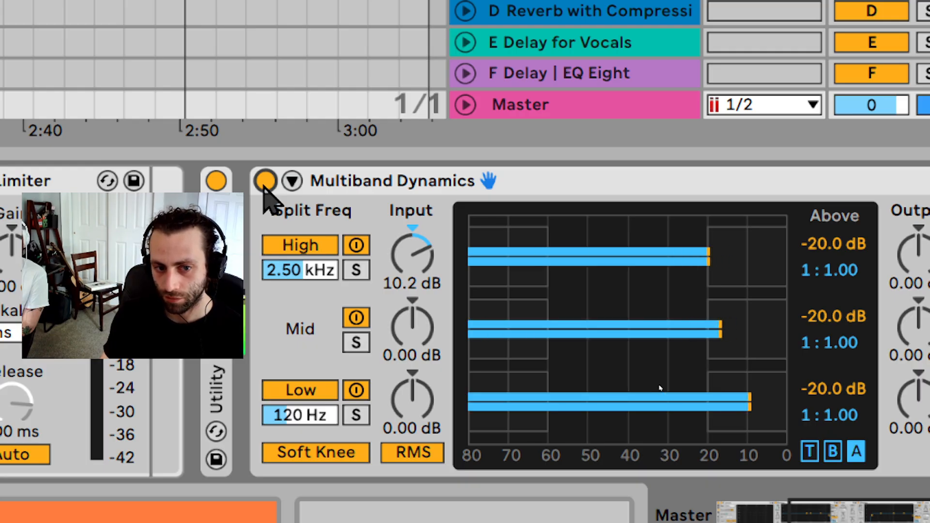
click(265, 182)
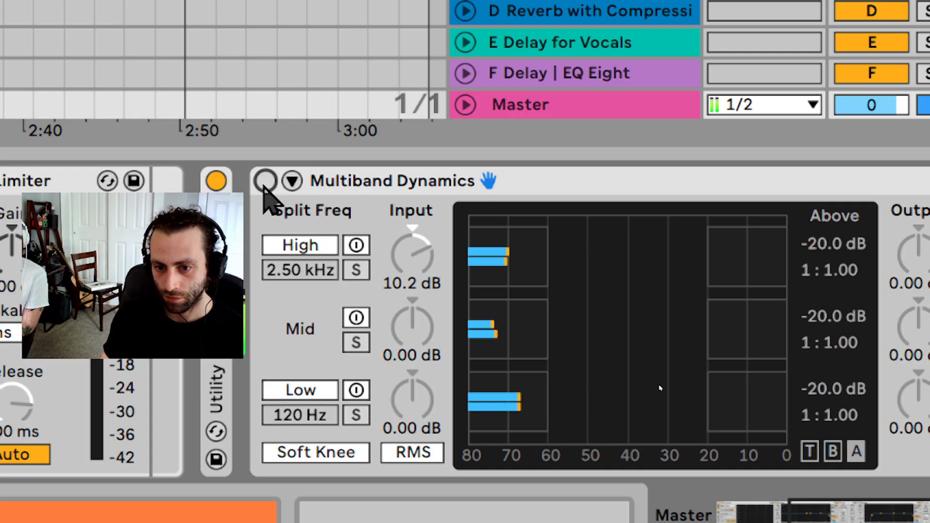
click(265, 183)
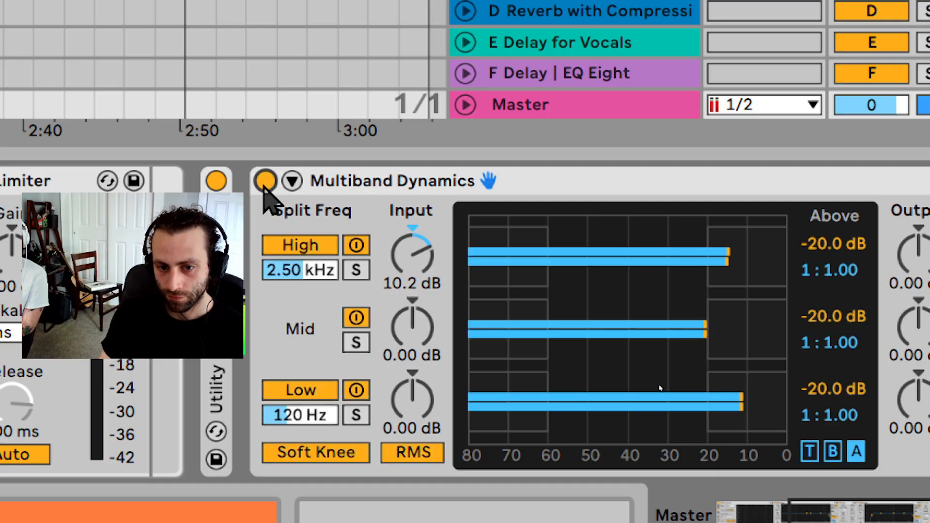
click(264, 183)
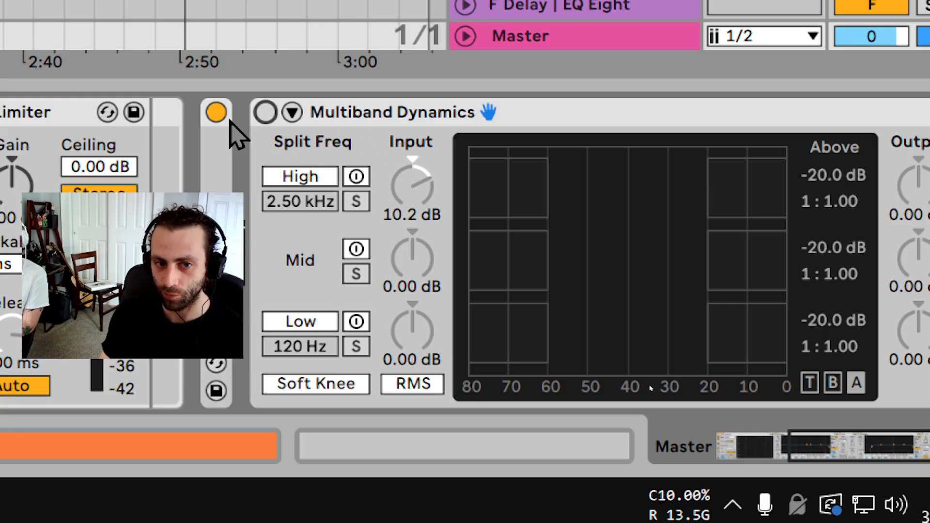
Step: Reactivate the Master's Multiband Dynamics and set the Low band's input to 5.50 dB and its split frequency to 157 Hz, soloing the band briefly
click(266, 112)
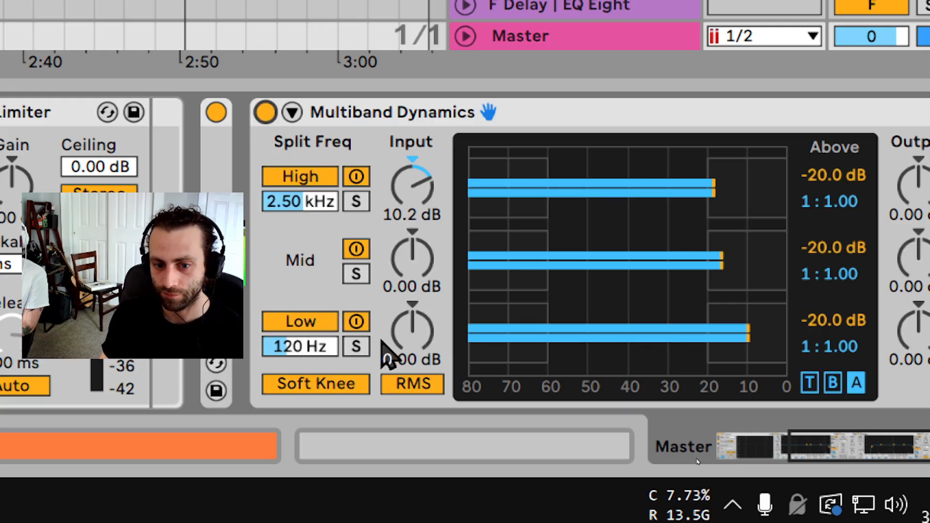
drag(412, 331, 413, 302)
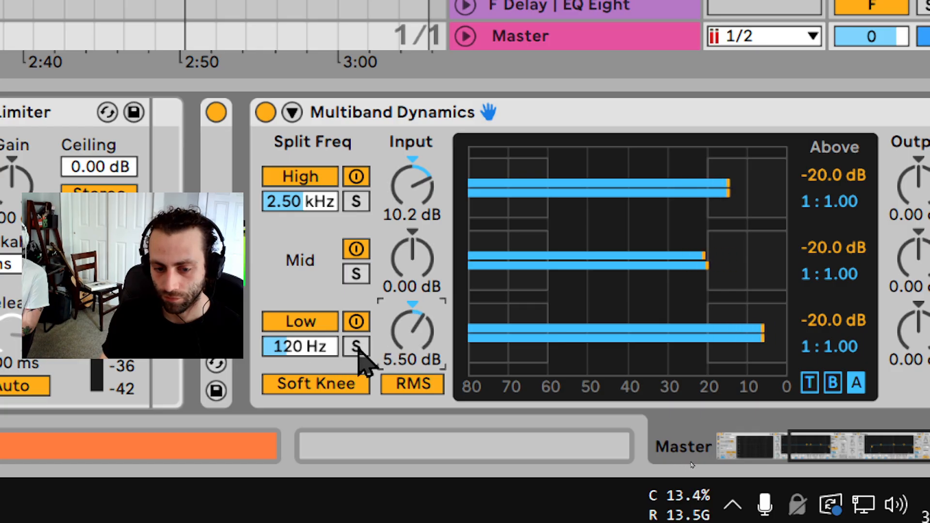
click(356, 346)
drag(301, 346, 301, 323)
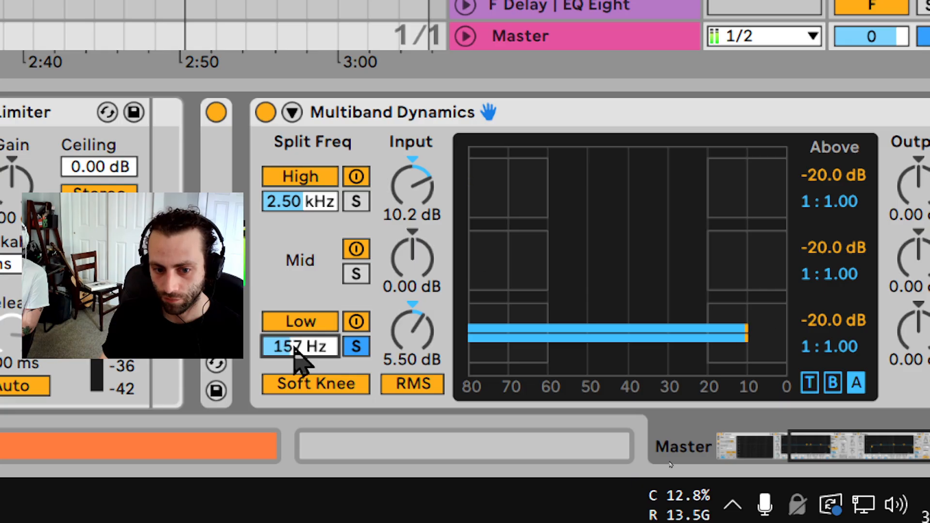
click(348, 346)
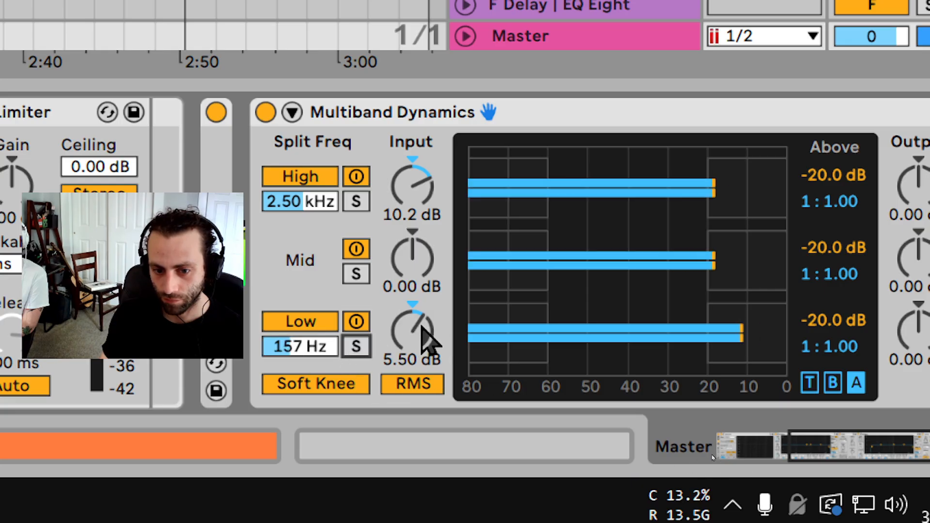
Step: Raise the Low band's input to 6.30 dB and set its Above ratio to 1:1.33
drag(426, 337, 426, 329)
click(760, 336)
drag(760, 336, 760, 328)
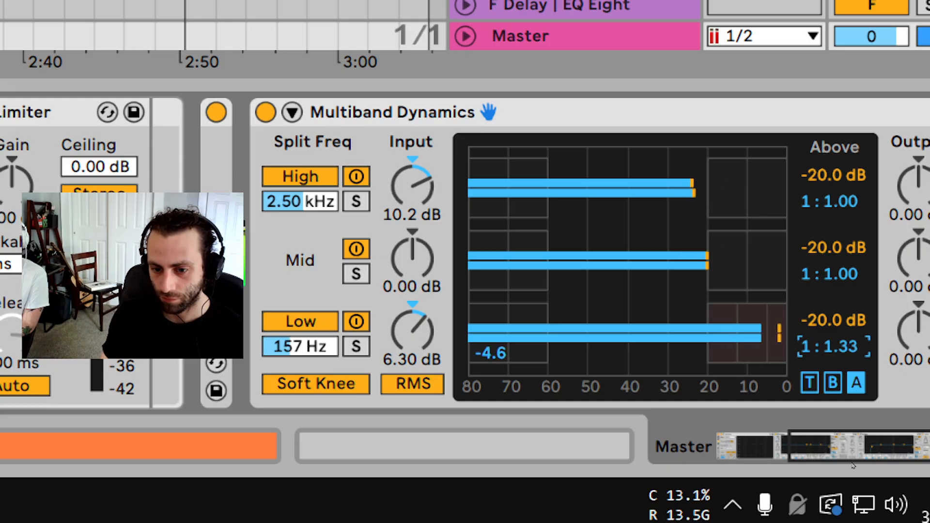
Step: Bypass and re-enable the Multiband Dynamics during playback to compare the processed and unprocessed mix, ending with playback stopped
click(265, 112)
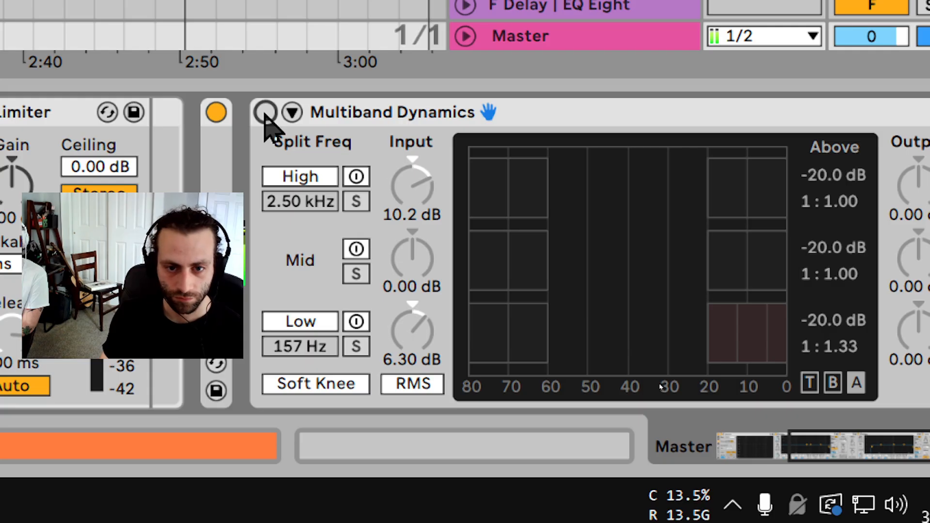
click(265, 112)
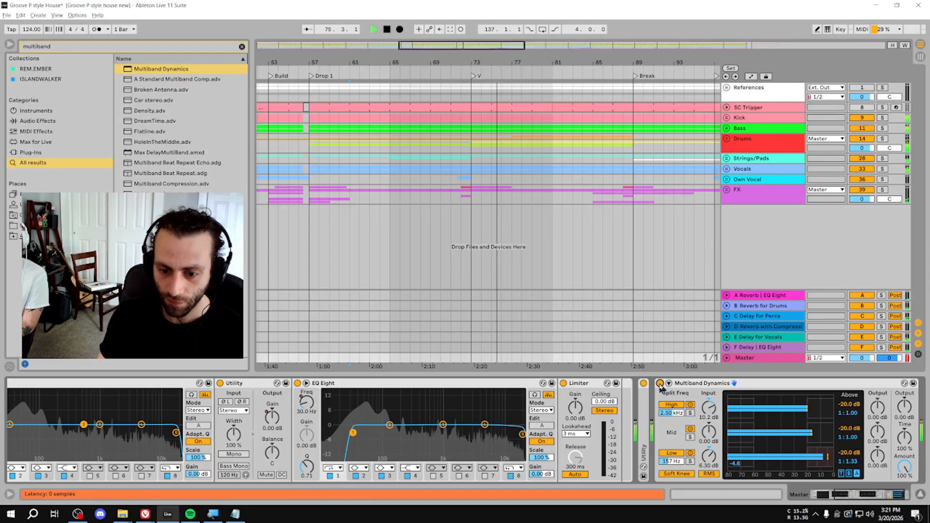
key(space)
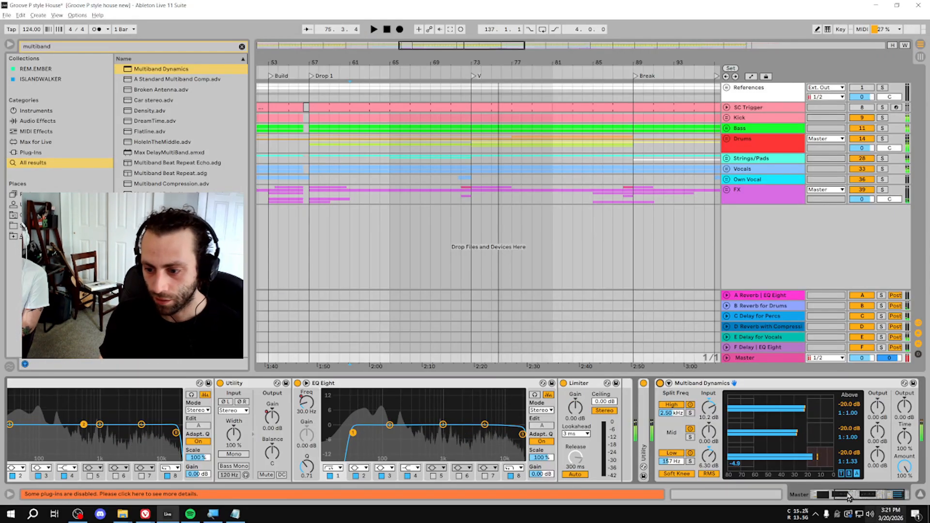
Step: Show the automation lane for the Multiband Dynamics Amount and sweep the Amount to 28 %, then up to 97 %
right_click(903, 467)
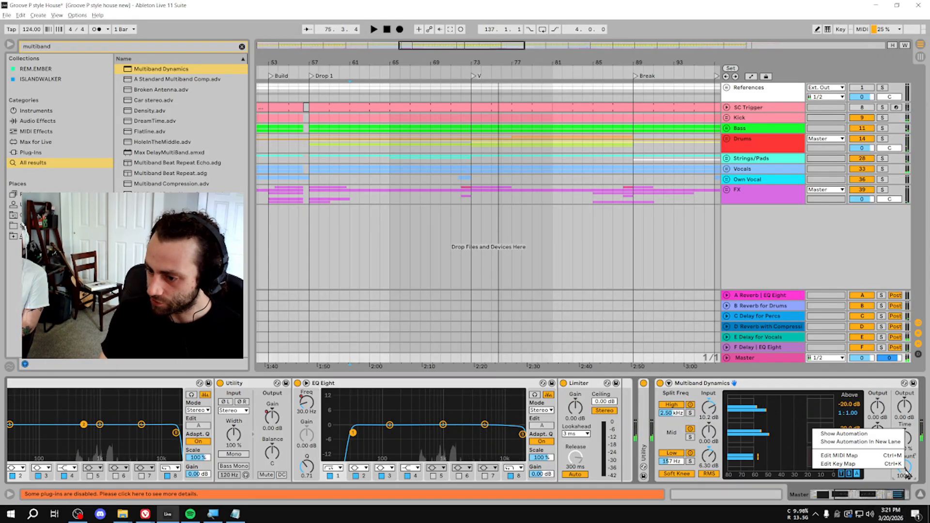
click(875, 435)
drag(907, 473, 901, 466)
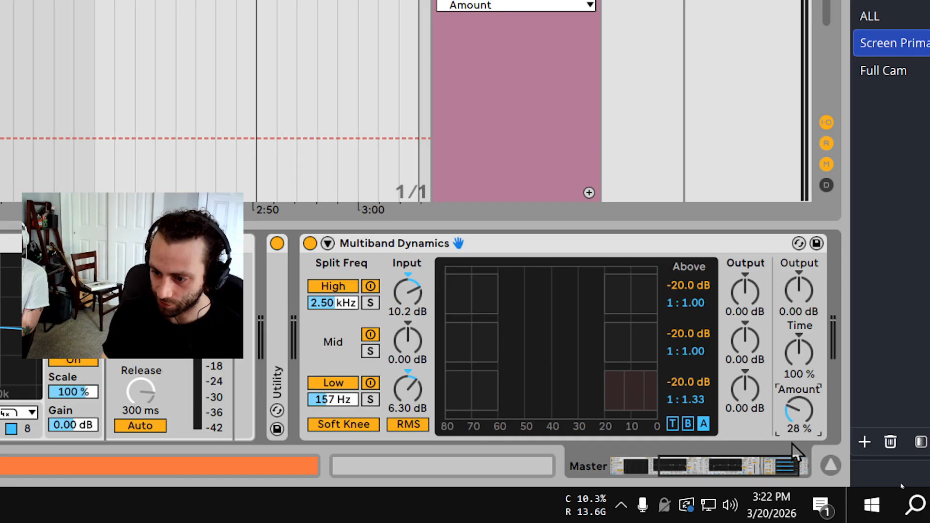
mouse_move(792, 442)
mouse_down()
mouse_move(792, 457)
mouse_move(792, 435)
mouse_move(792, 448)
mouse_up()
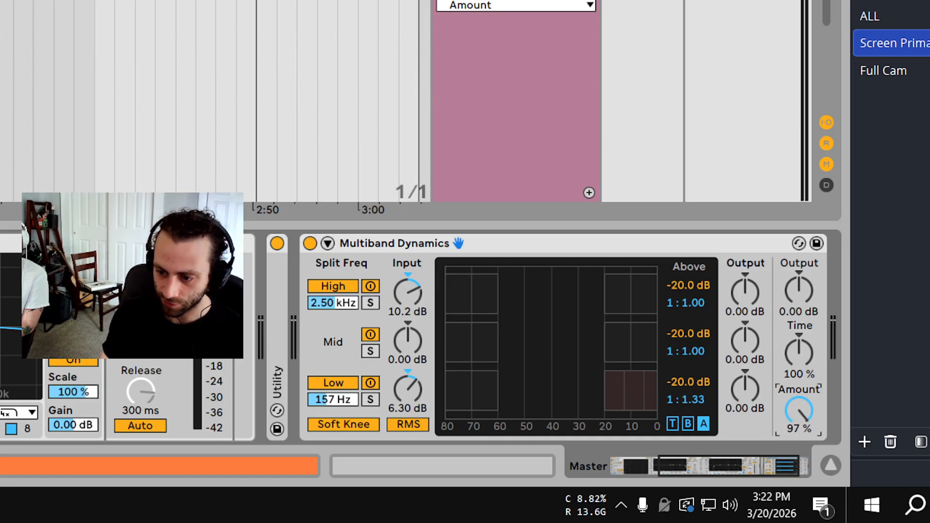
Step: Play from the Build marker at bar 53 and raise the Multiband Dynamics Amount to 100 % on the way into Drop 1
key(space)
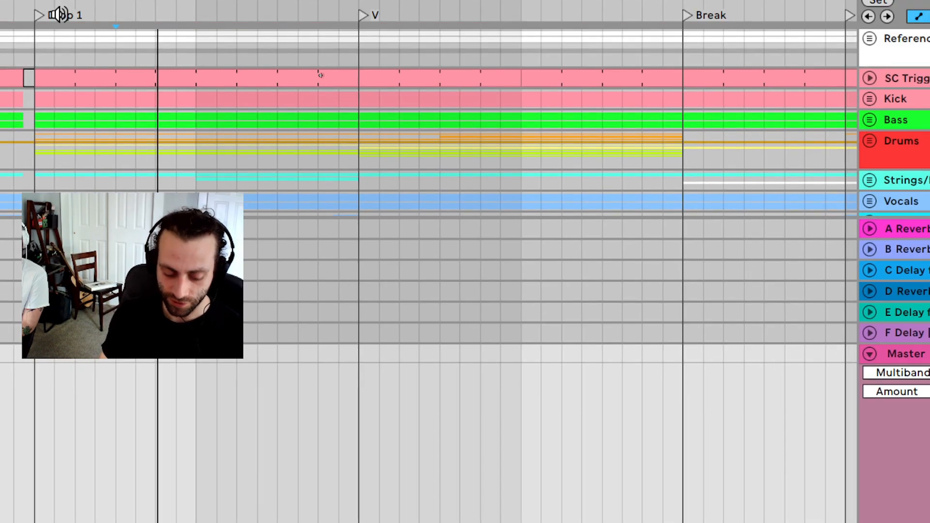
scroll(355, 239, left, 2)
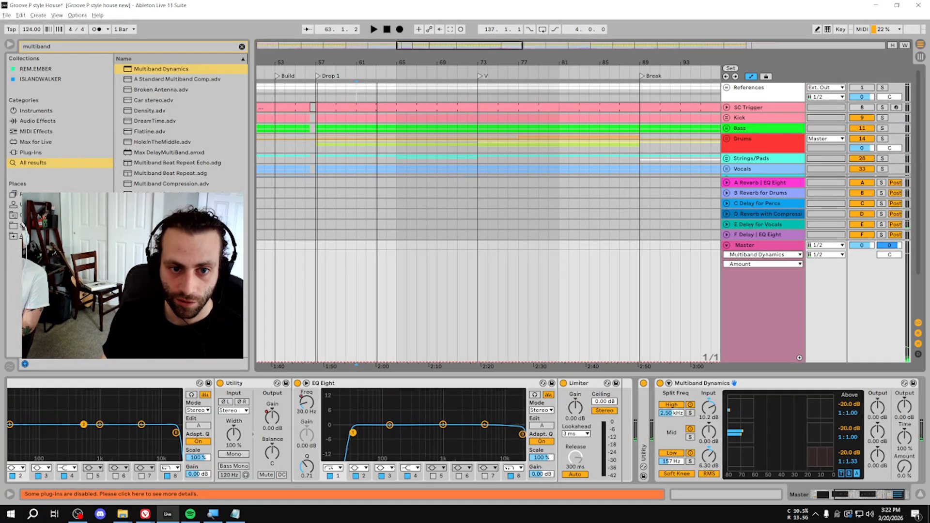
click(326, 274)
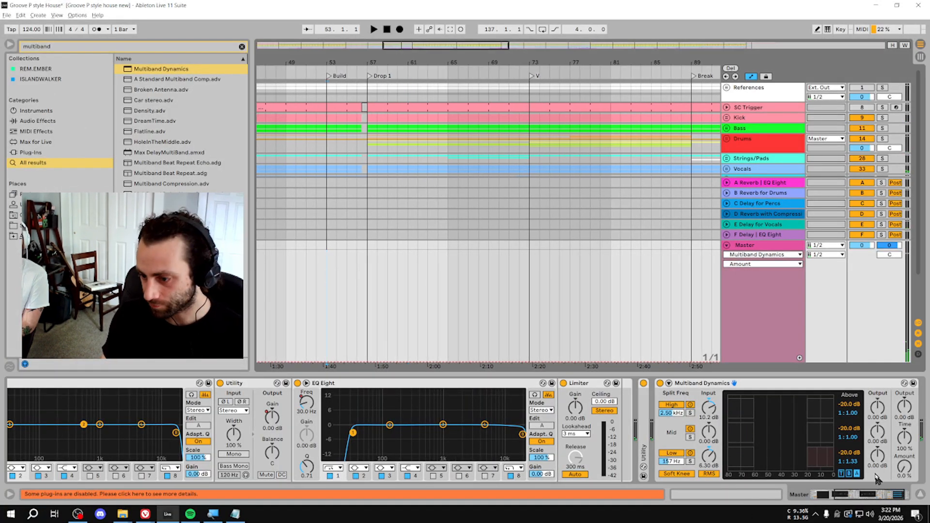
key(space)
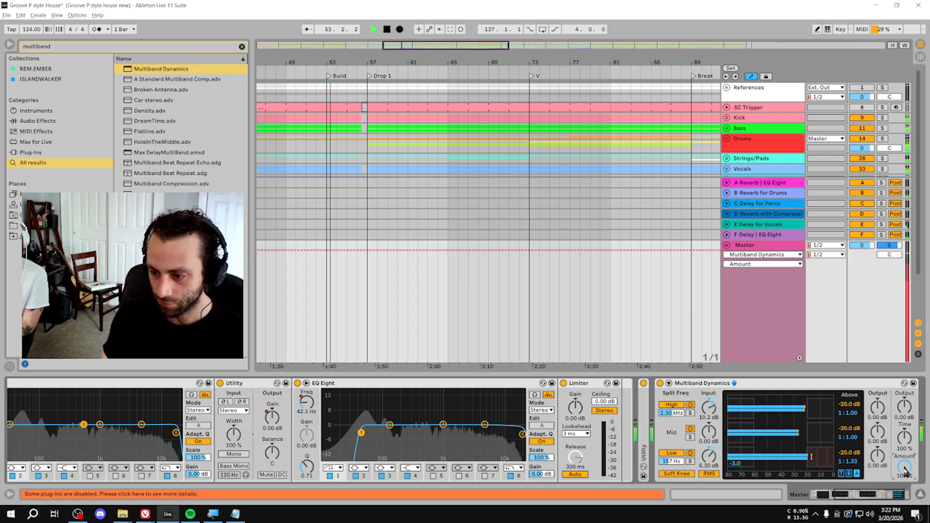
mouse_move(904, 467)
mouse_down()
mouse_move(904, 522)
mouse_move(904, 450)
mouse_up()
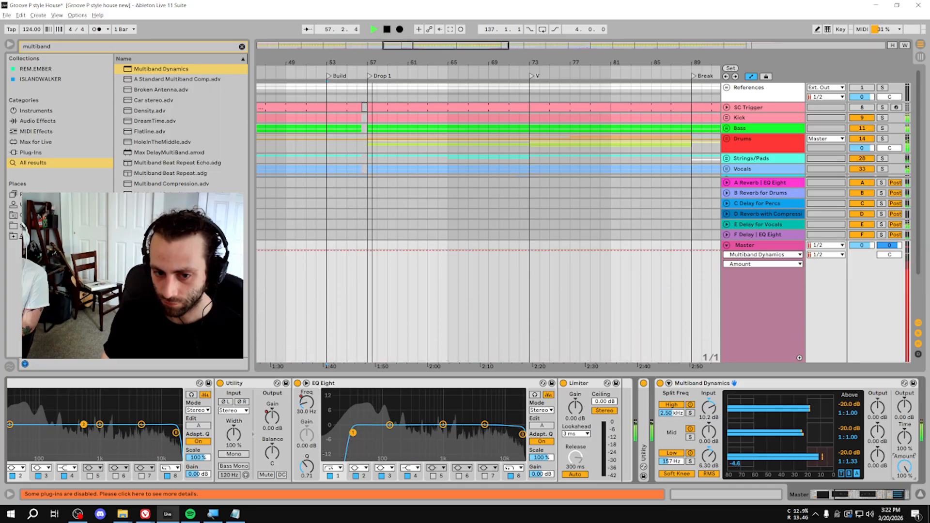
Step: Put the insert marker at Drop 1, bar 57, and bypass the Multiband Dynamics to hear the drop without it
click(369, 295)
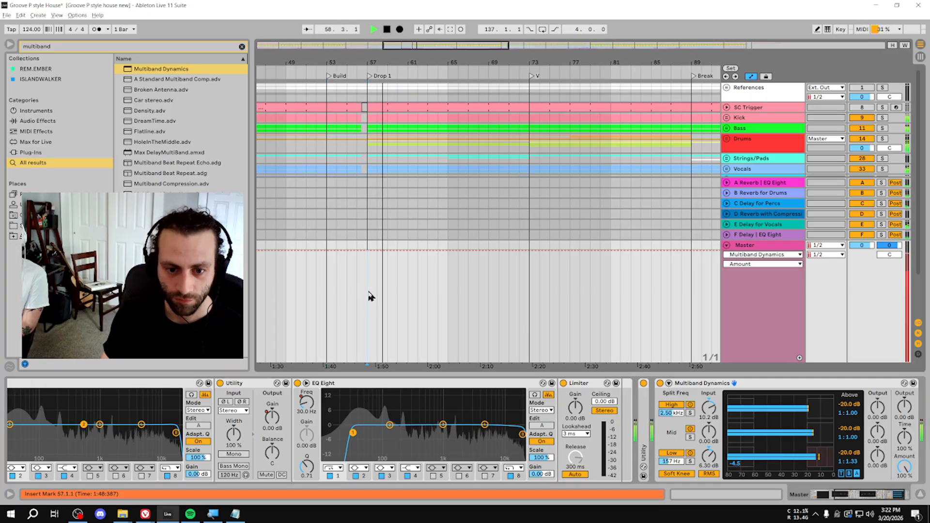
key(space)
click(660, 383)
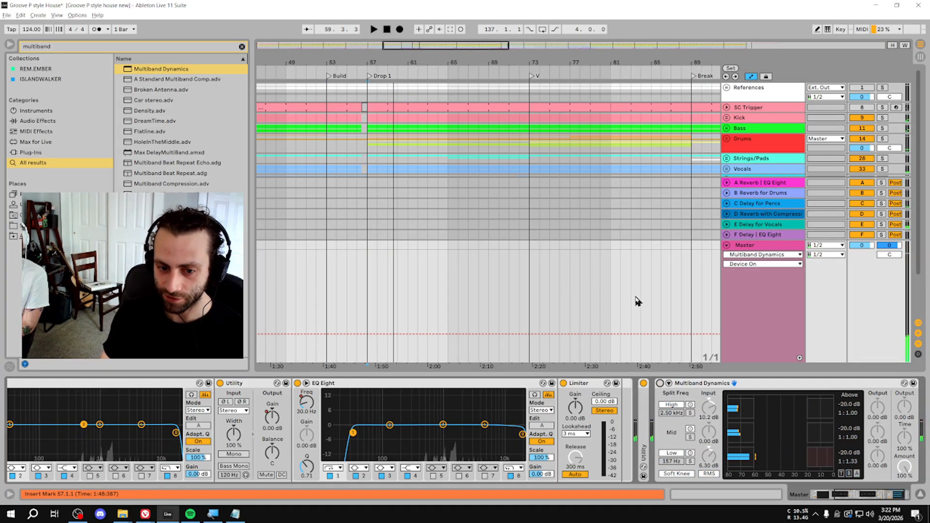
key(shift+space)
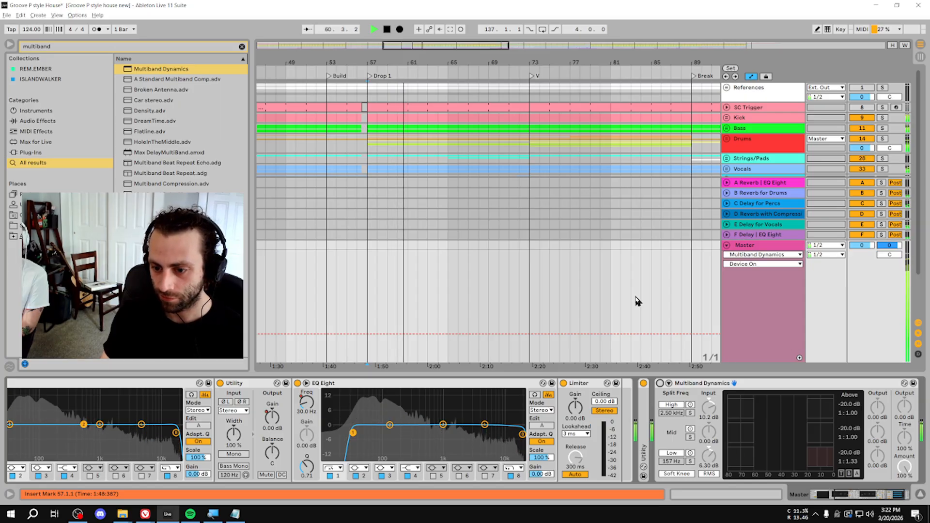
key(space)
Step: Delete the Multiband Dynamics from the Master and fold the Master track's automation lane
click(695, 383)
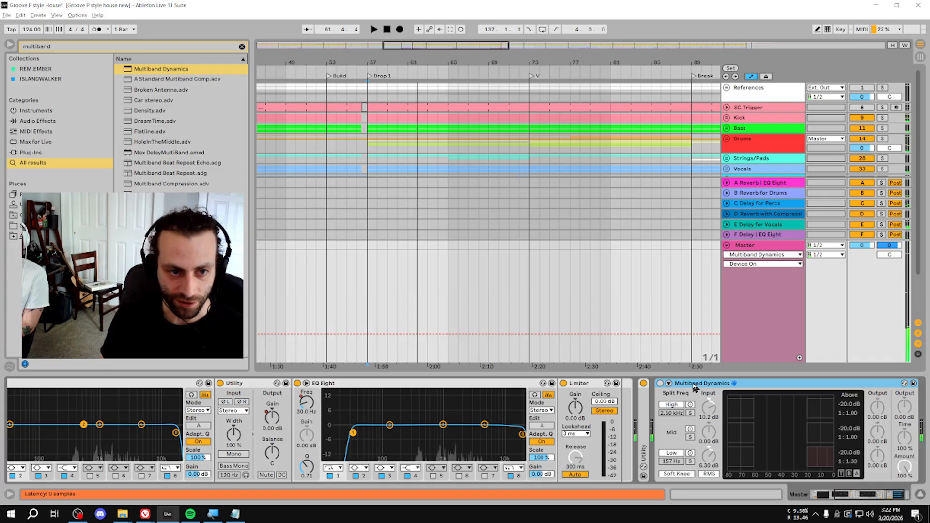
key(Delete)
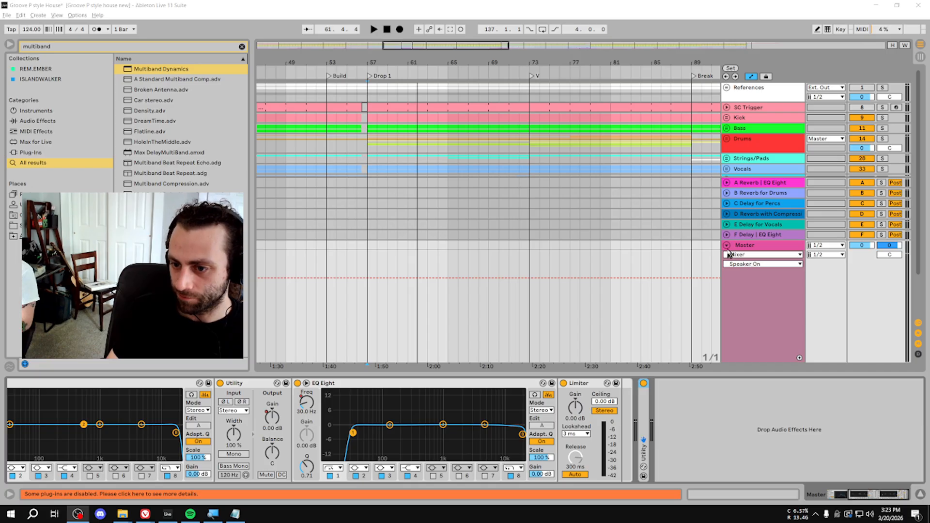
key(ctrl+z)
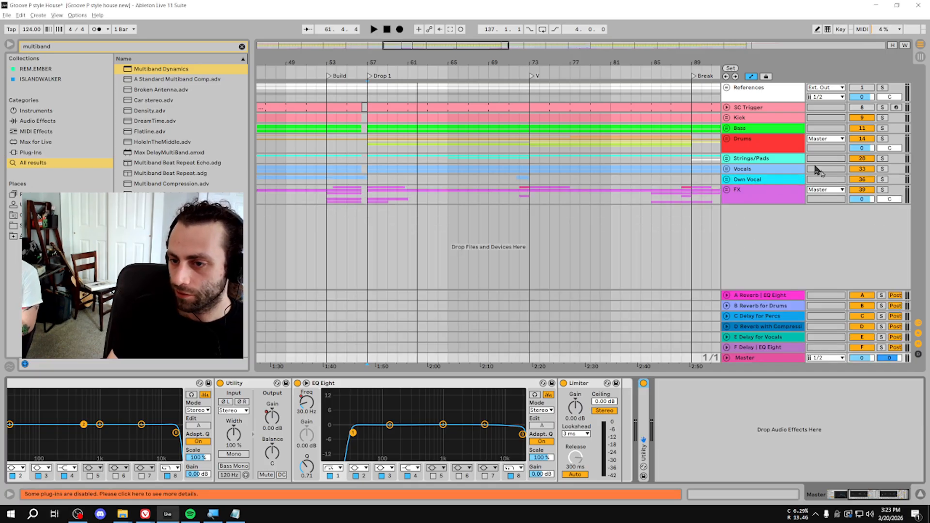